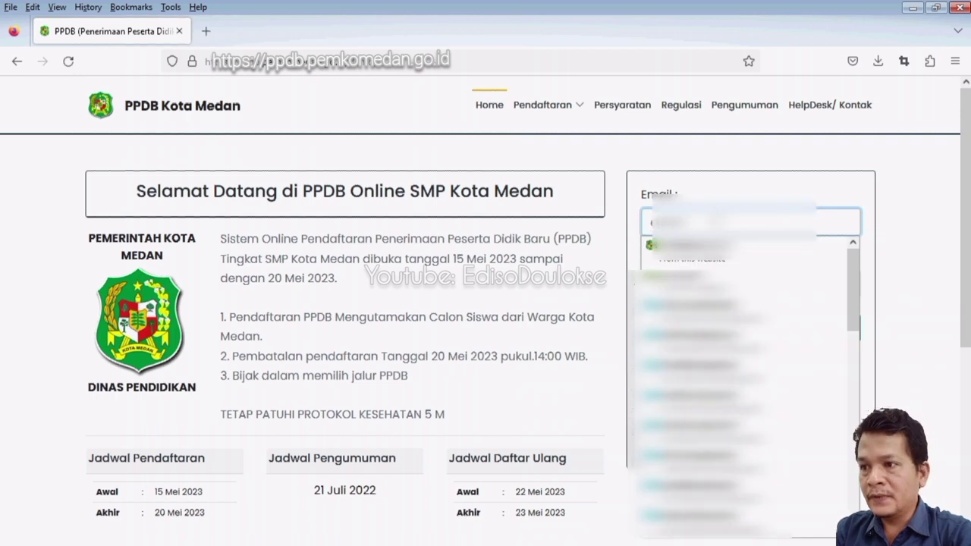
Log in to the PPDB account with the saved email and the retyped password.
type("di")
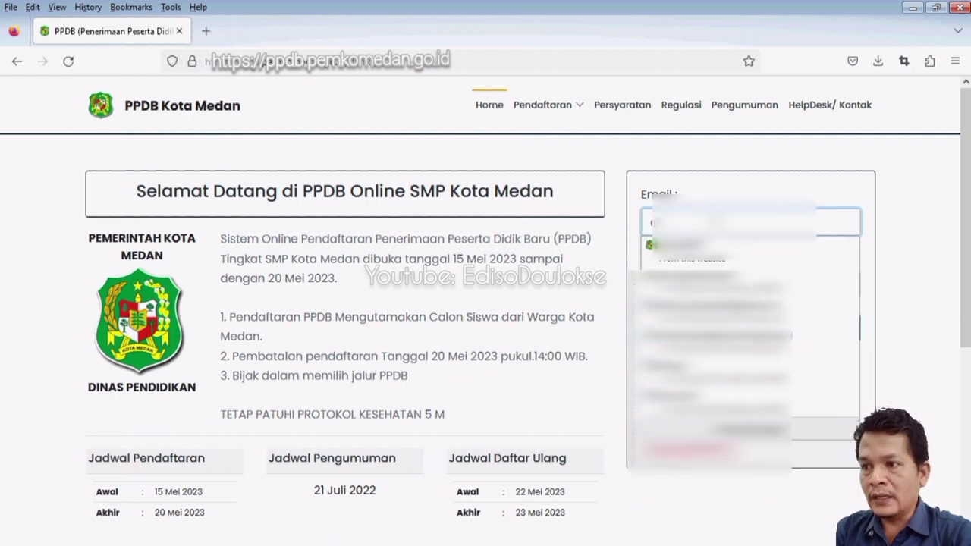
left_click(675, 245)
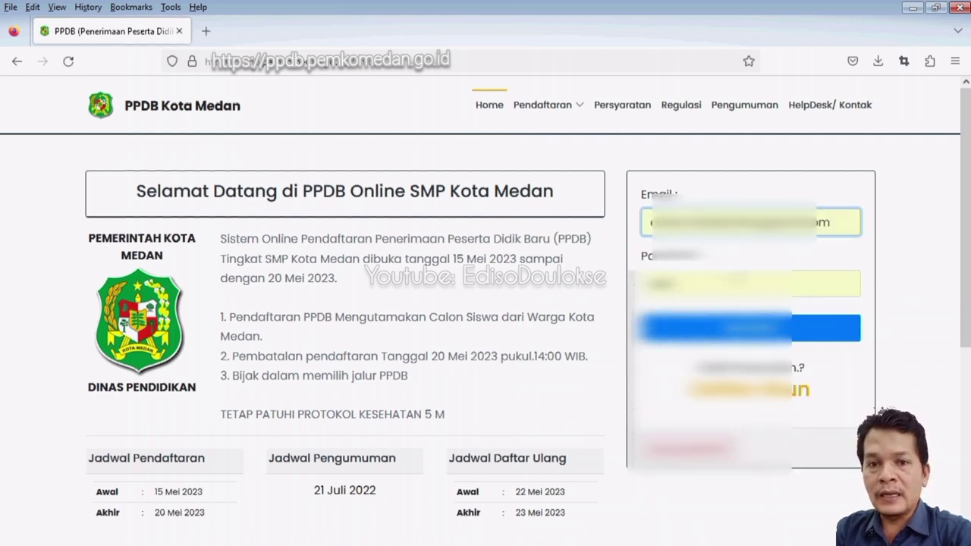
left_click_drag(733, 288, 616, 287)
type("1")
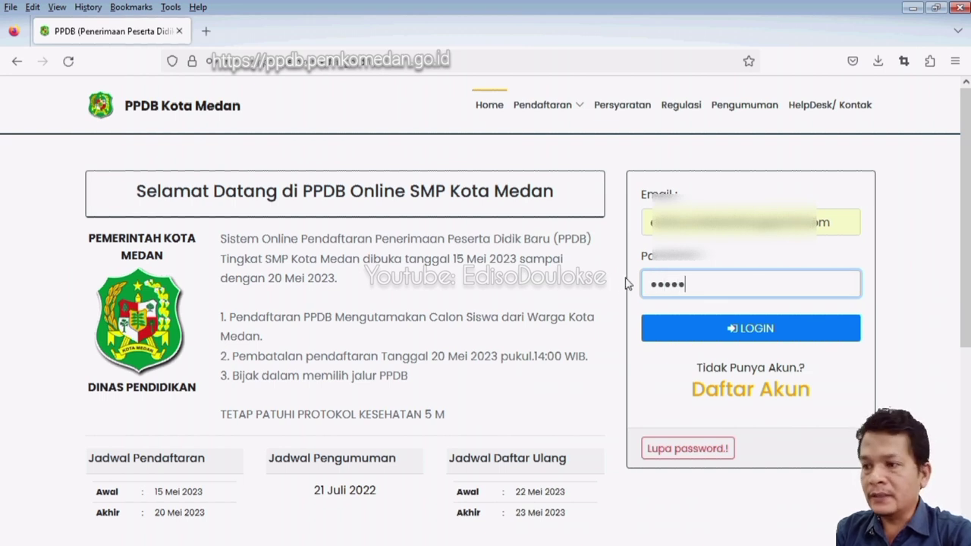
type("6")
left_click(758, 330)
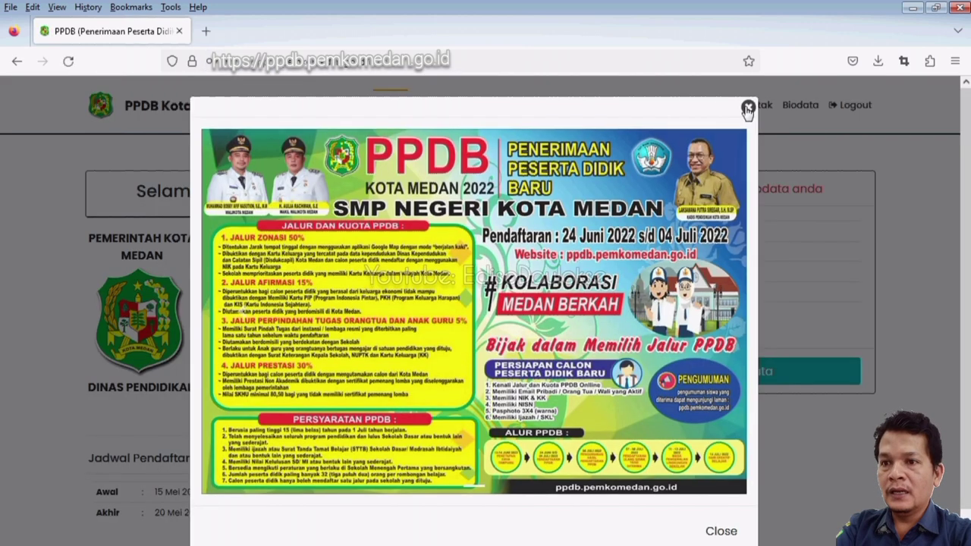
Close the 2022 PPDB announcement poster to reveal the biodata-completion prompt.
left_click(747, 106)
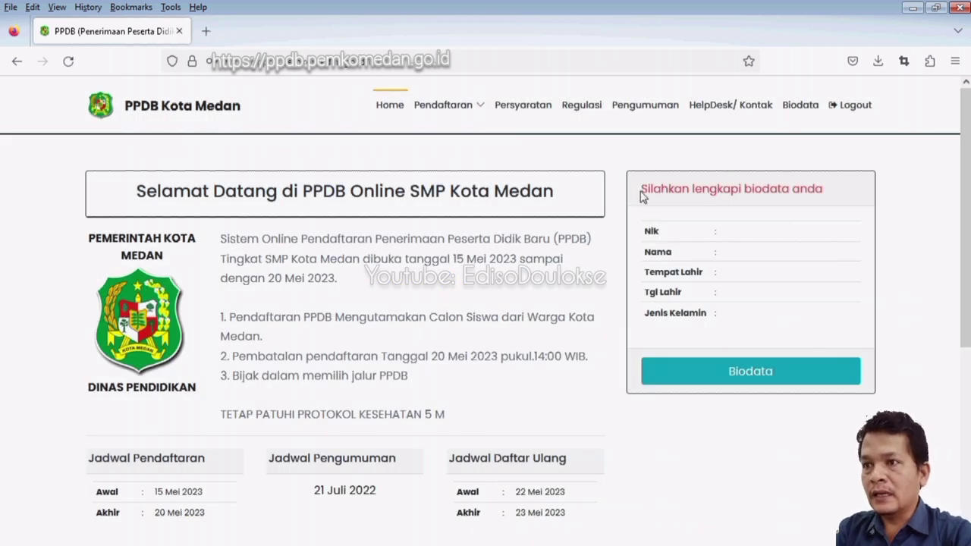
left_click_drag(641, 192, 823, 190)
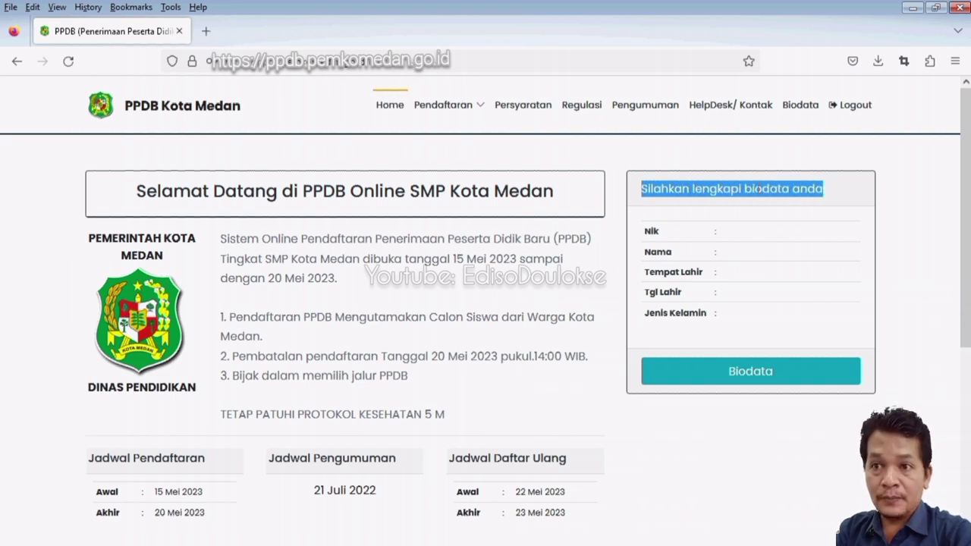
Open the Biodata Peserta PPDB form, look it over, and expand the Status Warga choices.
left_click(751, 376)
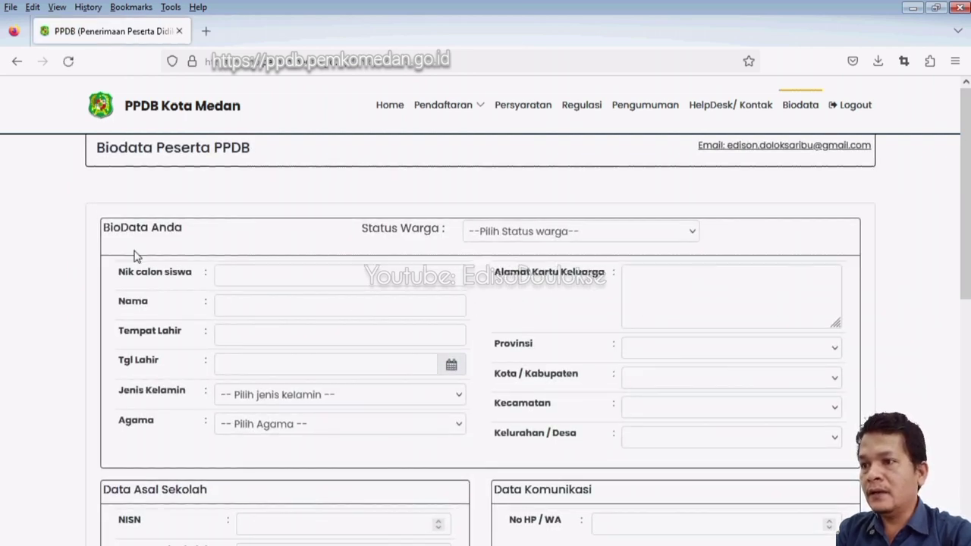
scroll(582, 378, "down", 1)
scroll(583, 377, "down", 3)
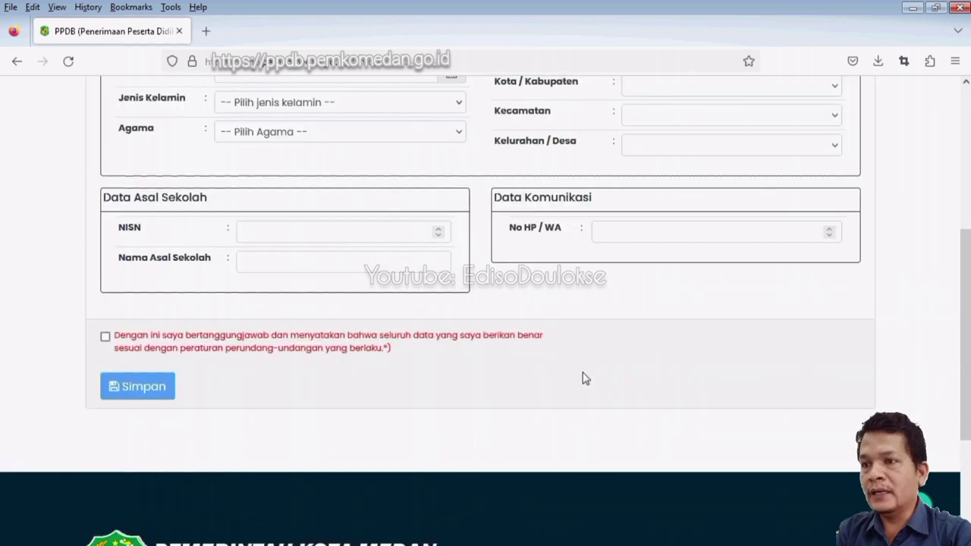
scroll(584, 378, "up", 4)
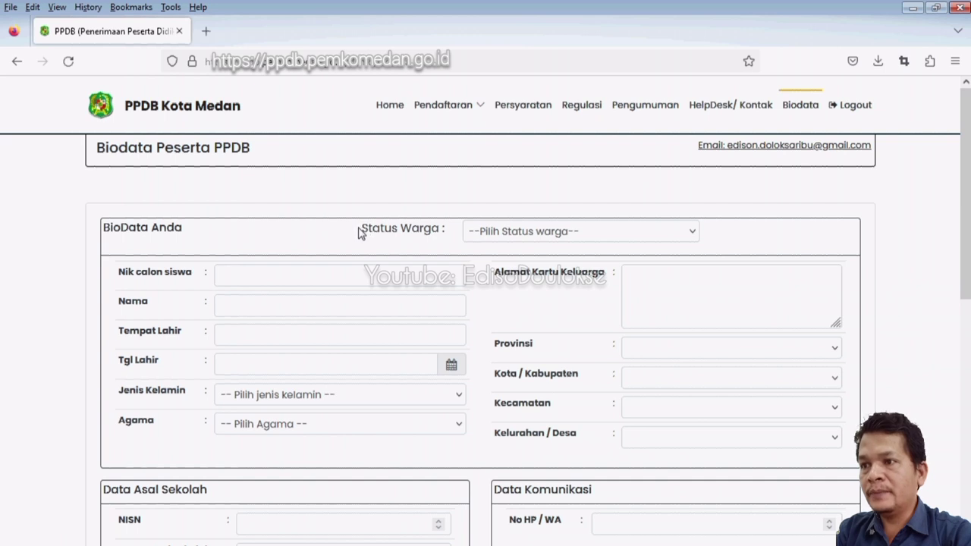
left_click_drag(363, 232, 447, 233)
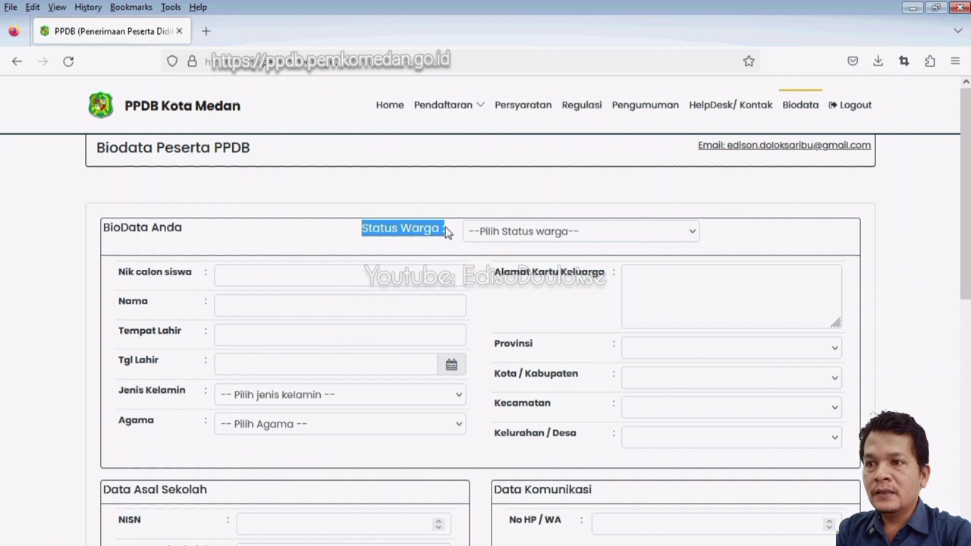
left_click(551, 234)
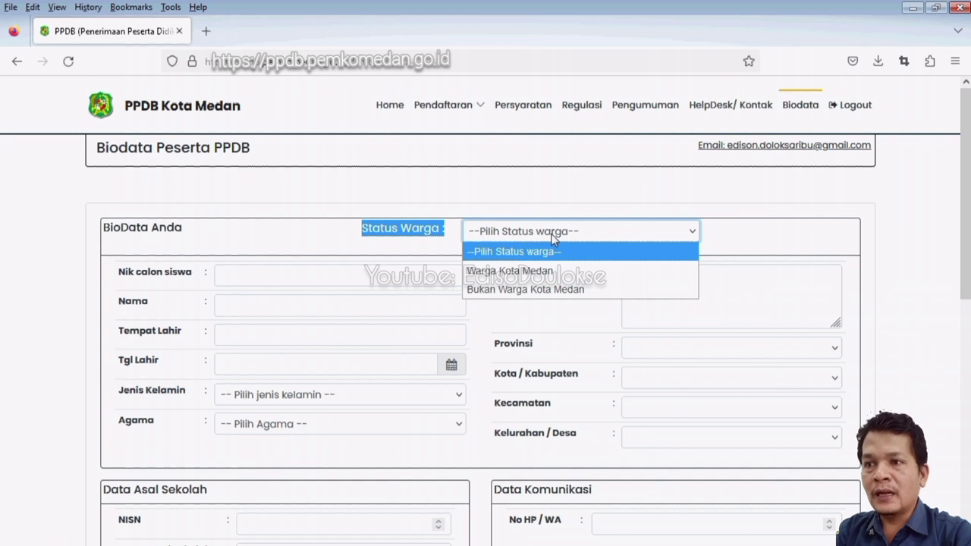
Try Status Warga as Warga Kota Medan, then as Bukan Warga Kota Medan.
left_click(529, 269)
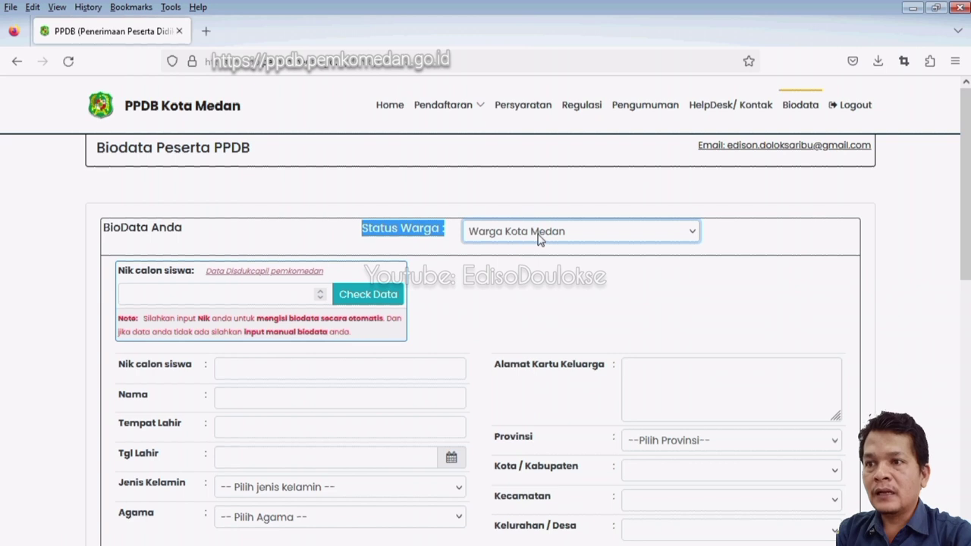
left_click(541, 237)
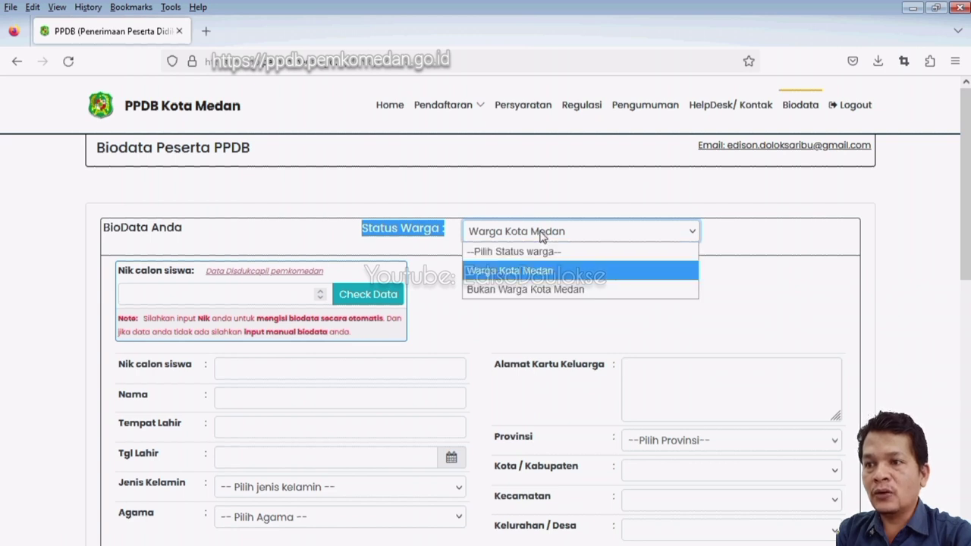
left_click(531, 290)
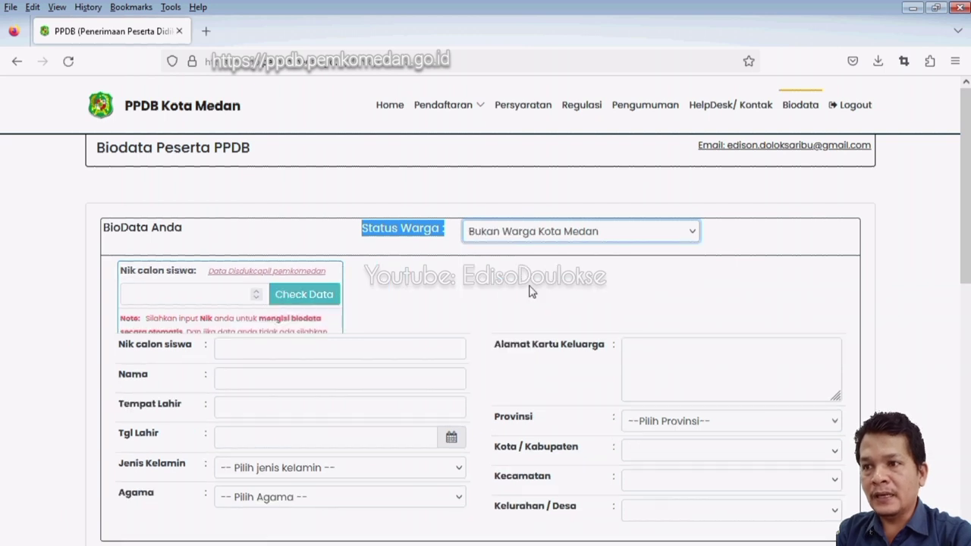
left_click(407, 242)
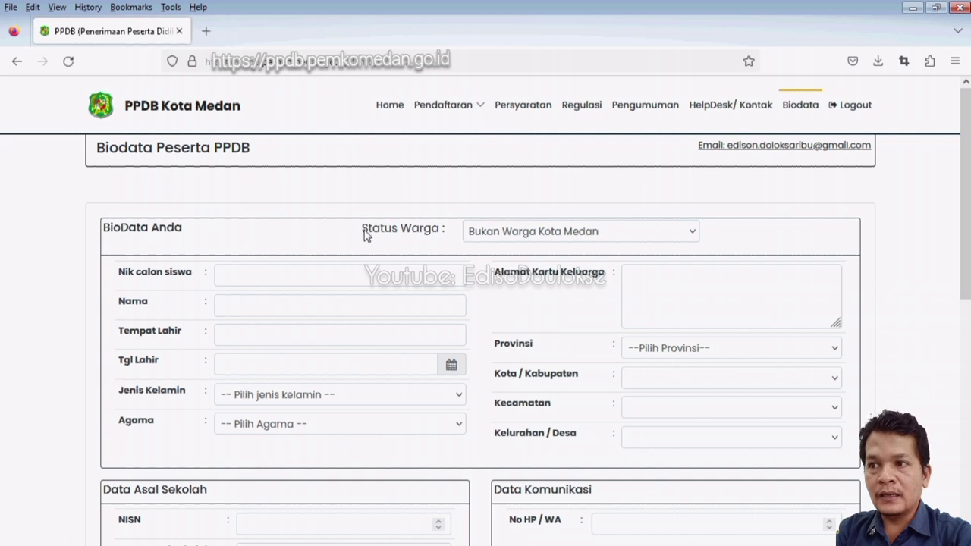
left_click_drag(364, 232, 392, 236)
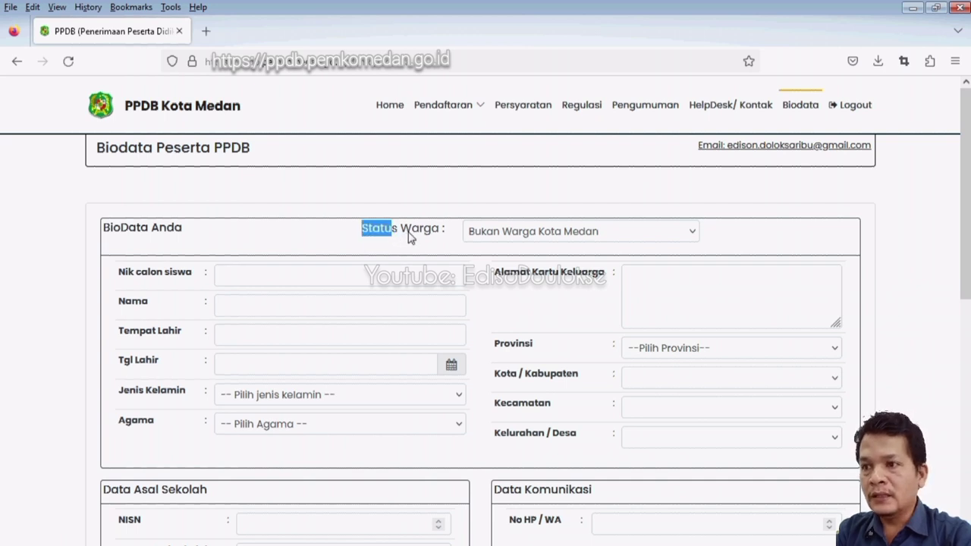
left_click_drag(402, 230, 437, 238)
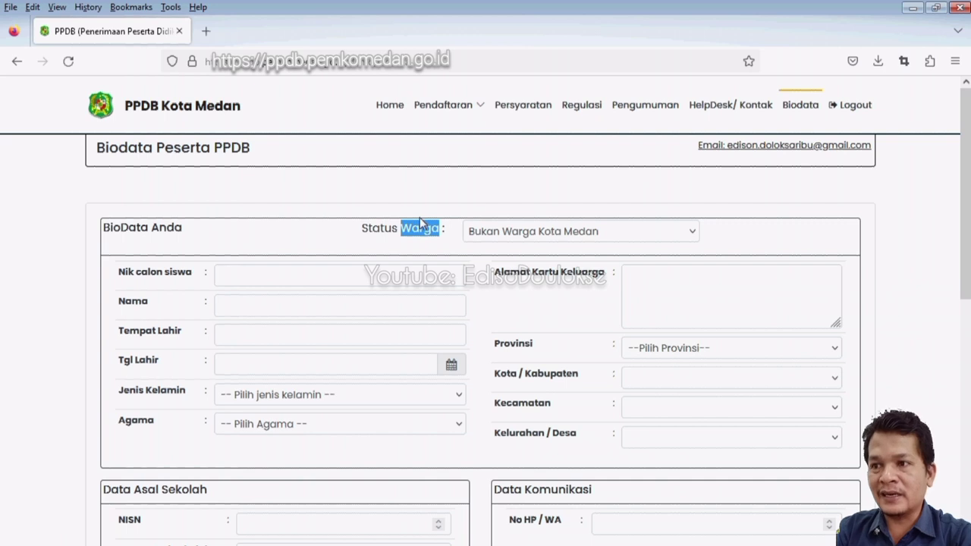
left_click(522, 236)
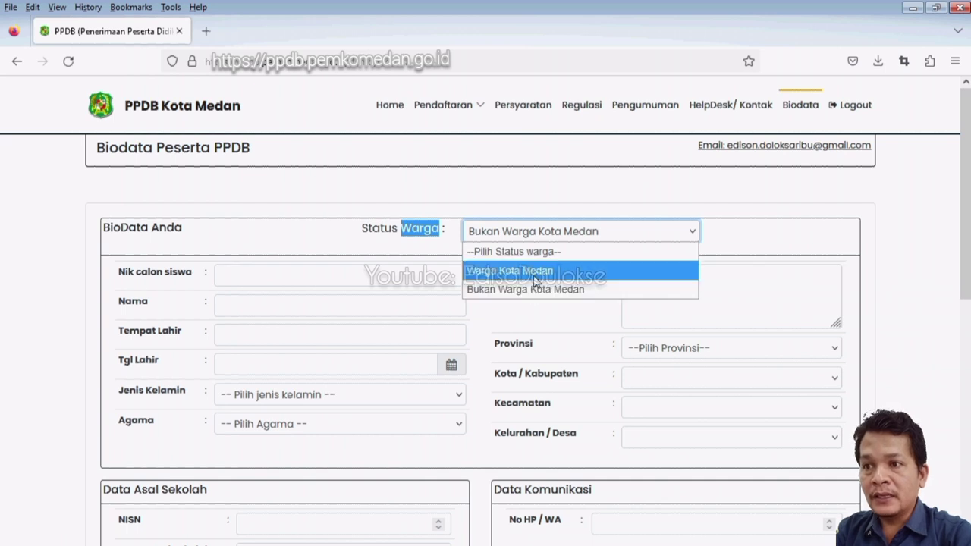
left_click(404, 235)
Set Status Warga back to Warga Kota Medan and focus the Nik calon siswa box.
left_click_drag(402, 235, 430, 235)
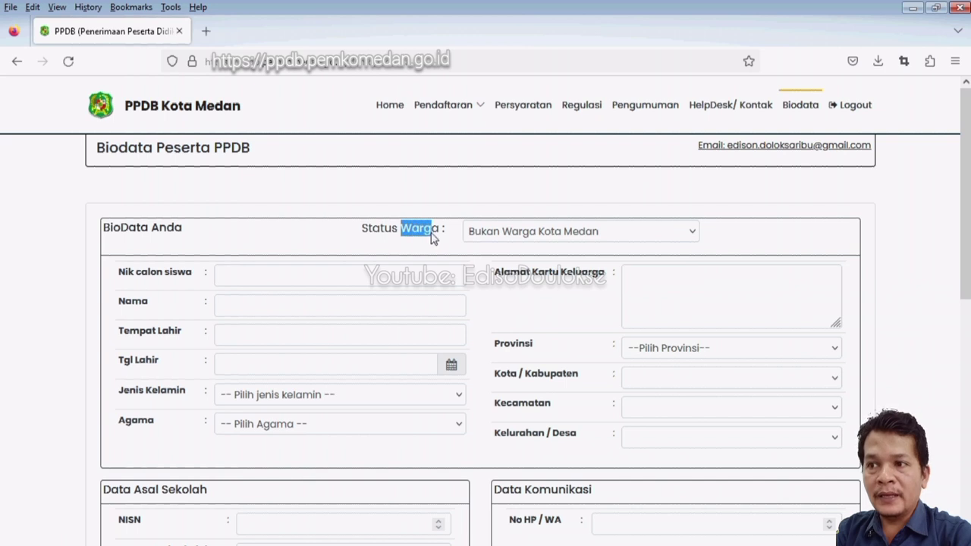
left_click(502, 240)
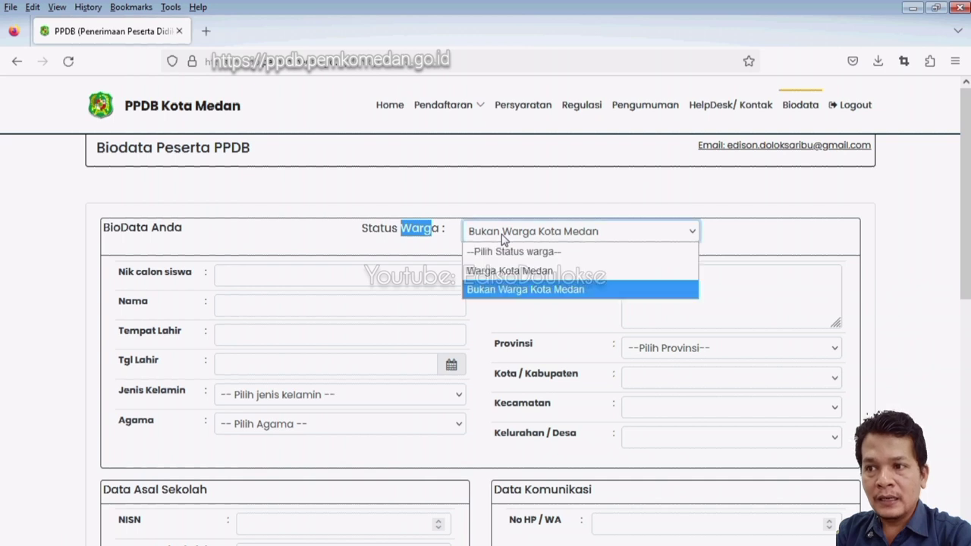
left_click(513, 270)
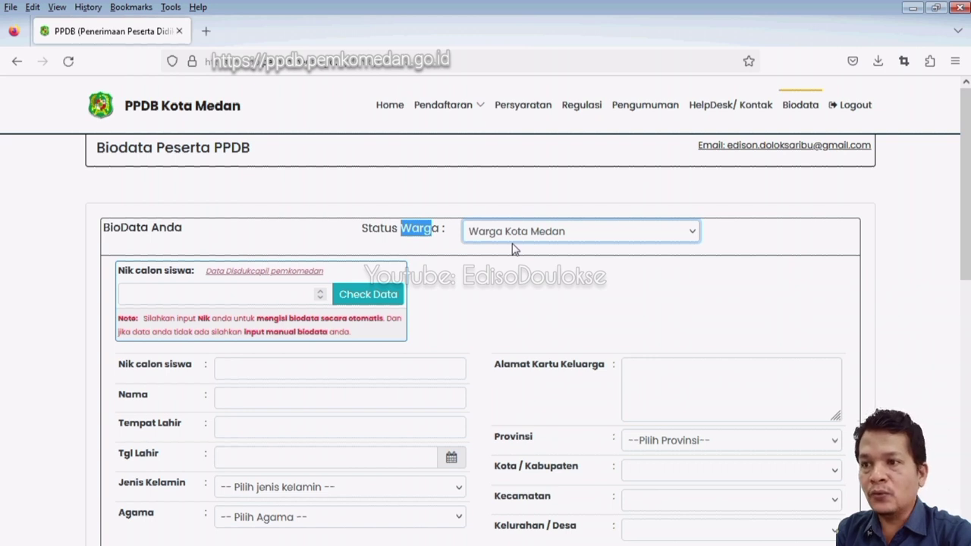
left_click(522, 251)
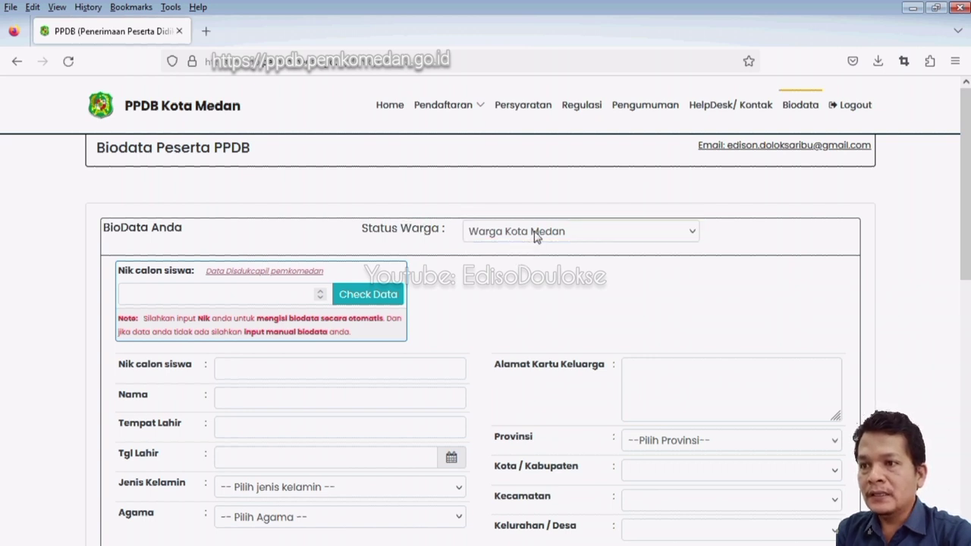
left_click(520, 232)
left_click(514, 267)
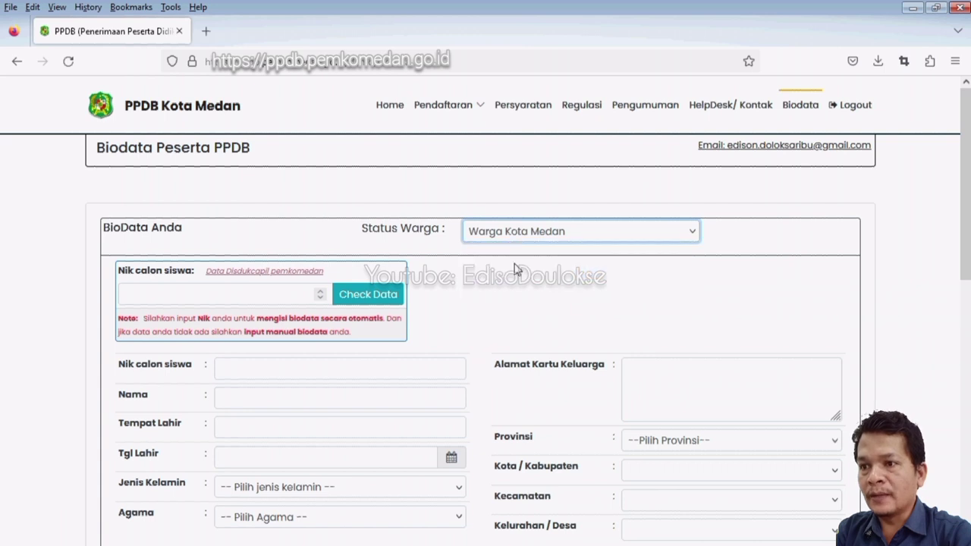
left_click(214, 296)
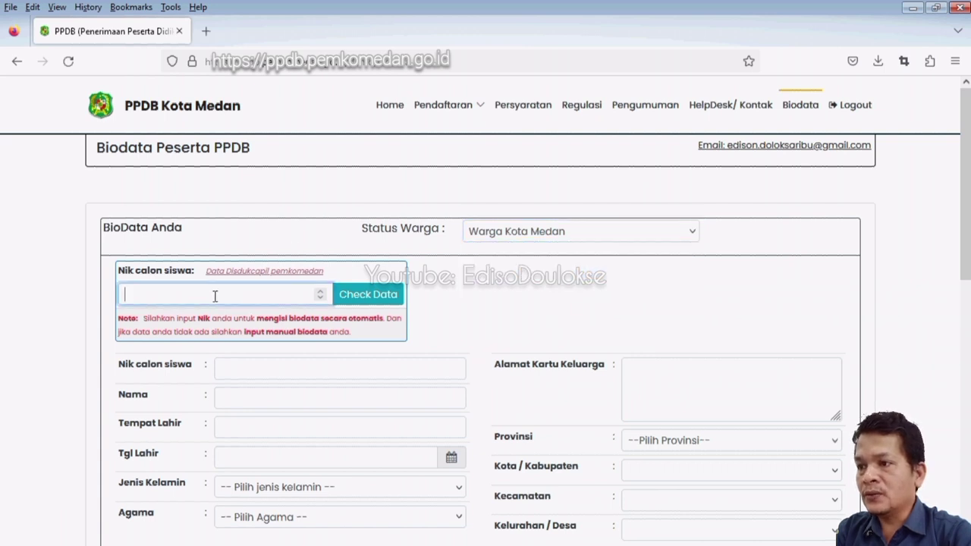
Reload the page to reset the biodata form.
type("1")
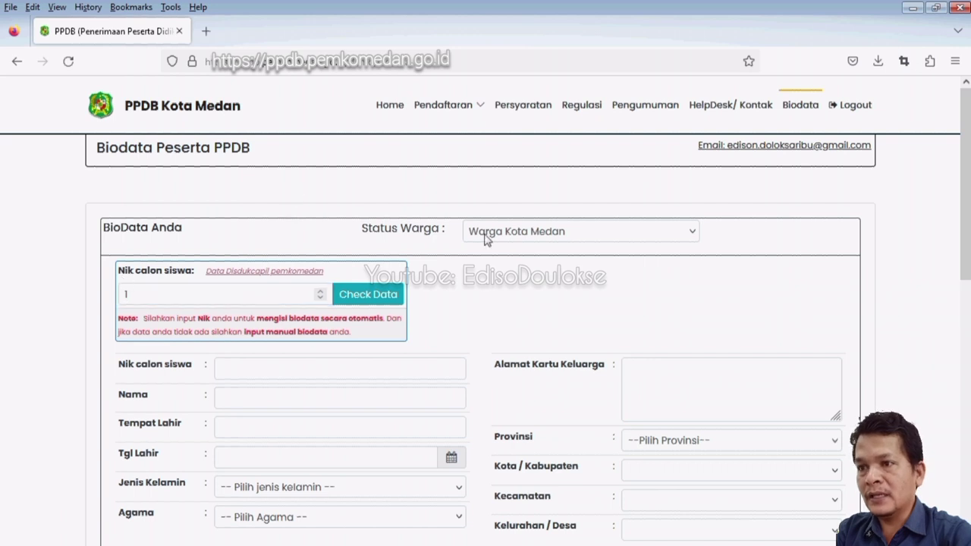
left_click(512, 233)
key("Up")
key("Down")
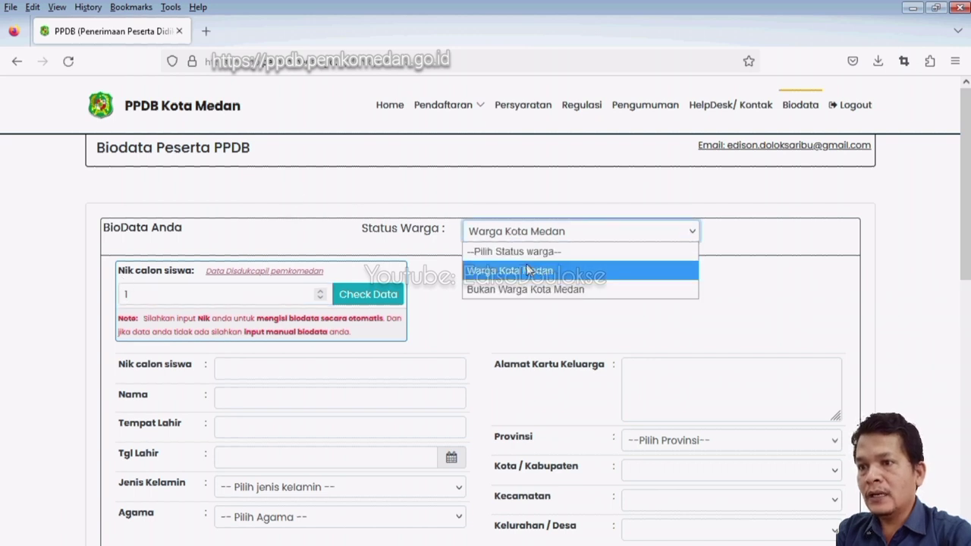
key("Up")
left_click(68, 60)
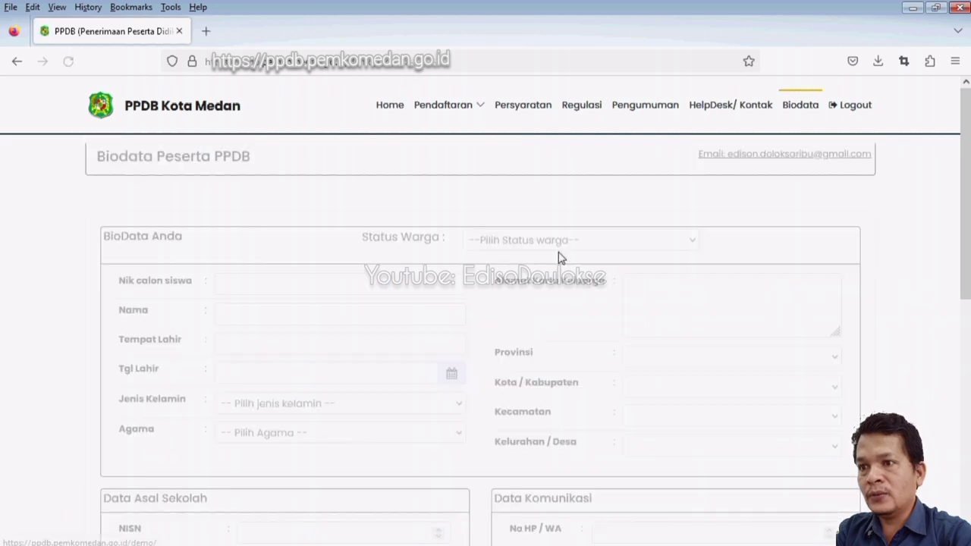
Choose Warga Kota Medan again and enter the student's NIK in the lookup box.
left_click(546, 232)
left_click(531, 270)
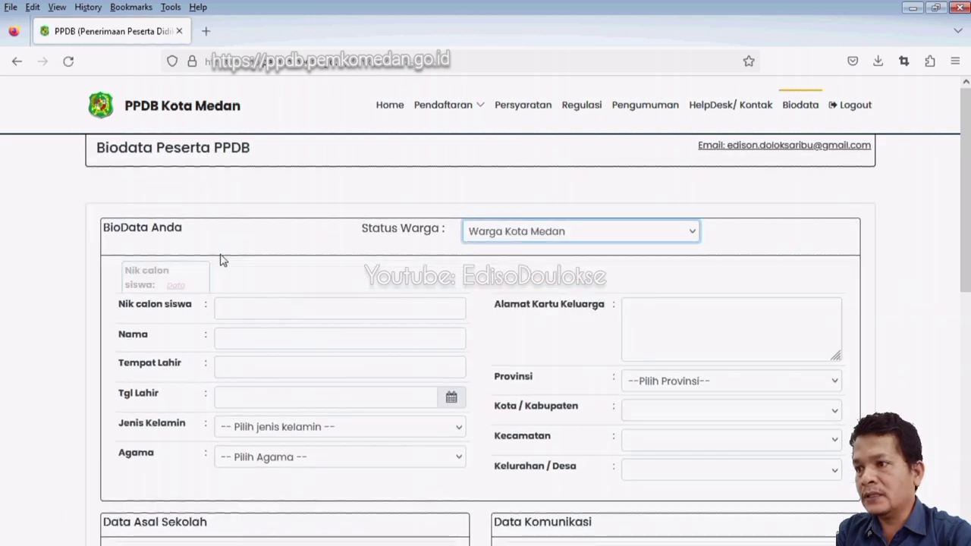
left_click_drag(122, 276, 195, 280)
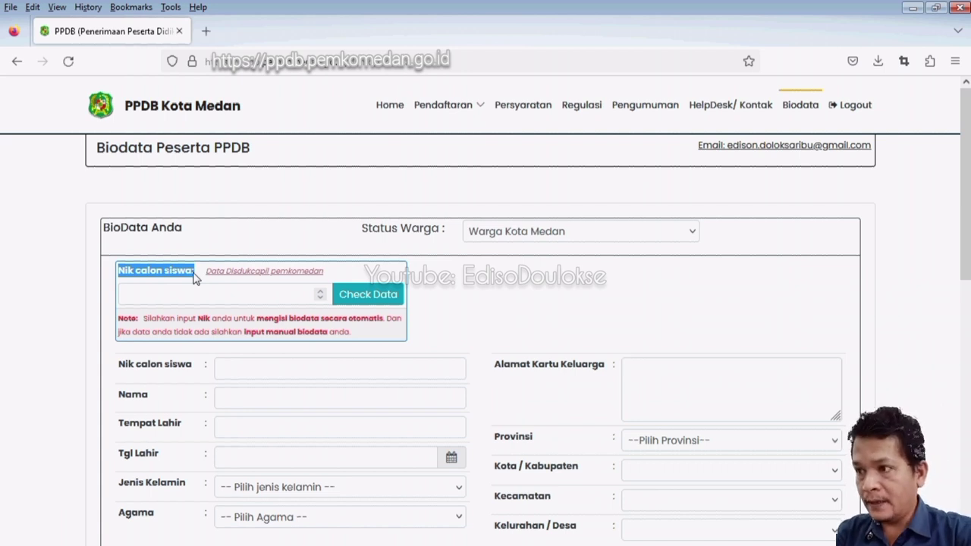
left_click(200, 293)
key("ctrl+v")
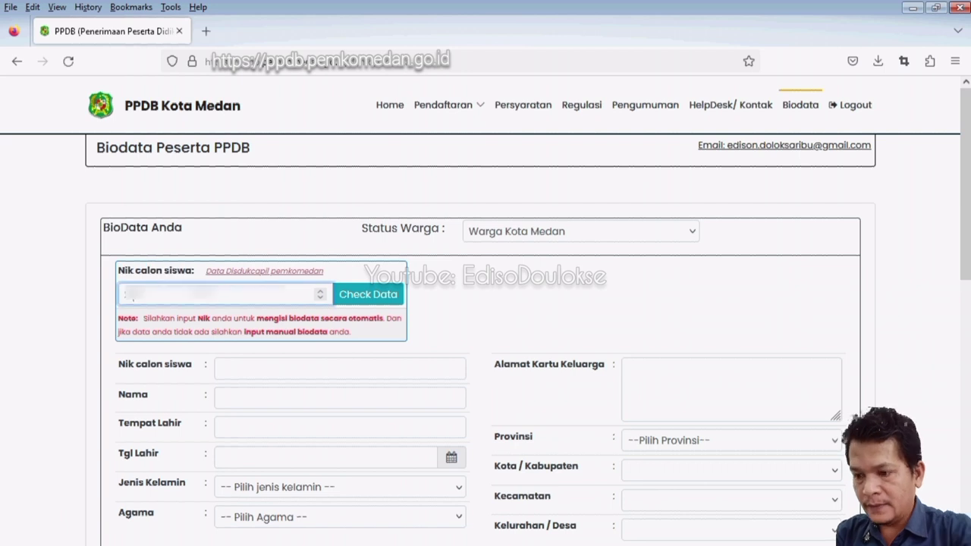
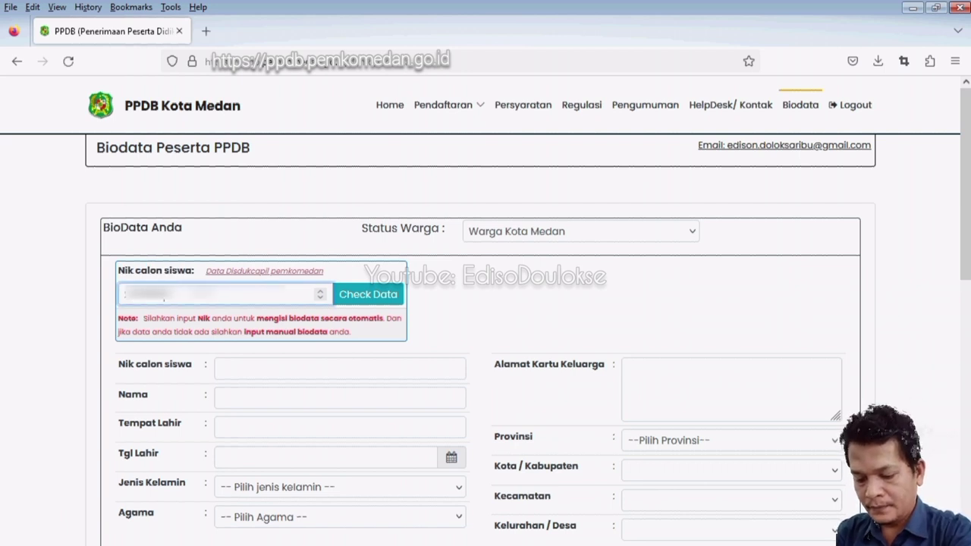
key("ctrl+a")
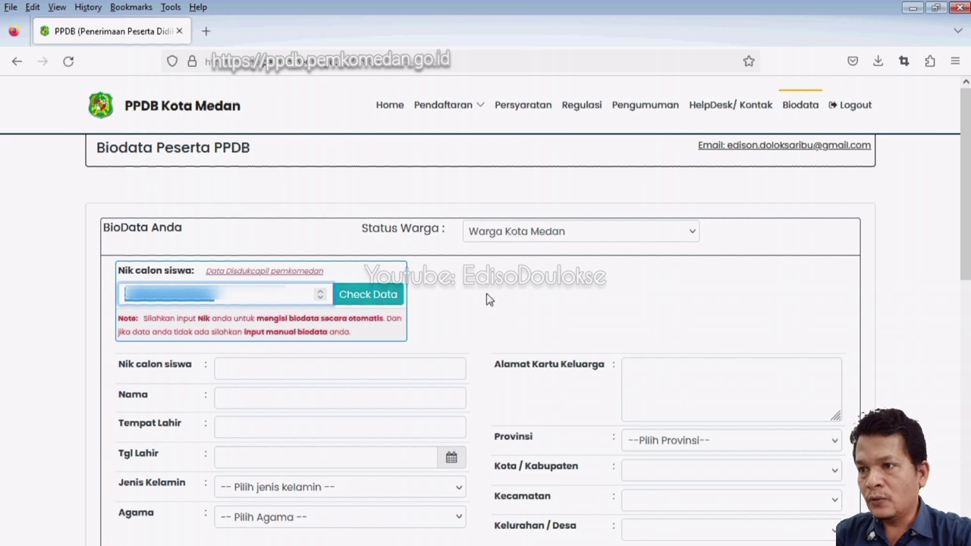
Run Check Data on the NIK and review the auto-filled name and family-card address.
left_click(376, 298)
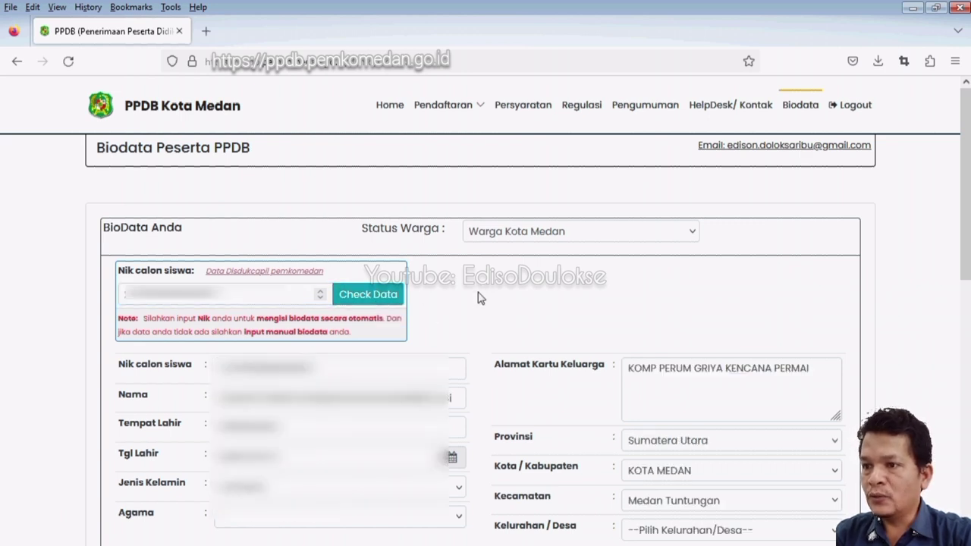
scroll(478, 319, "down", 2)
left_click_drag(120, 291, 154, 349)
left_click_drag(527, 291, 600, 290)
left_click_drag(494, 294, 586, 295)
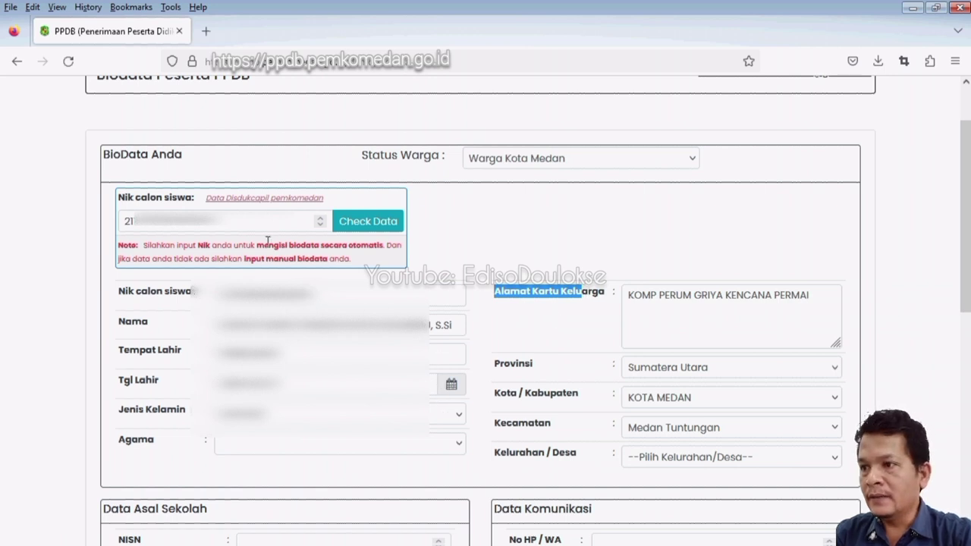
left_click(247, 225)
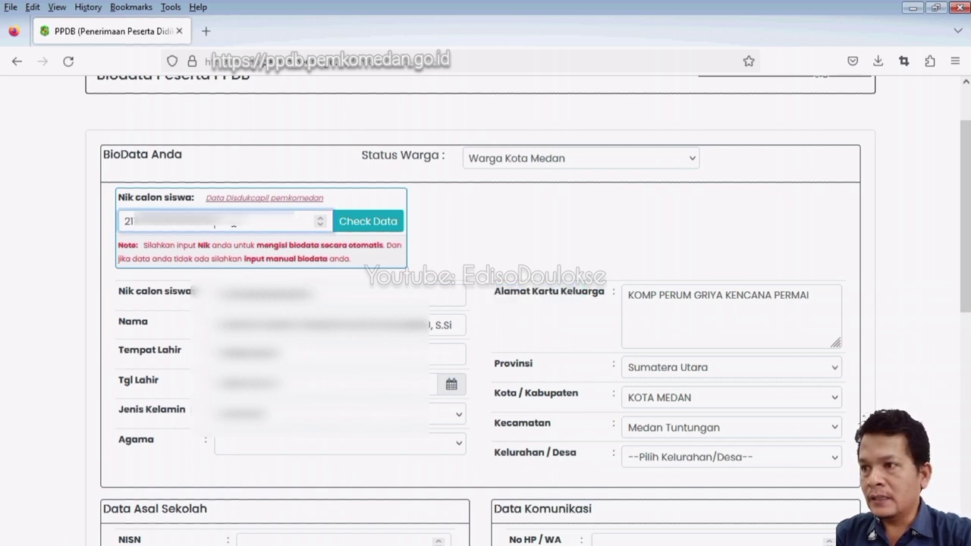
left_click_drag(226, 225, 121, 221)
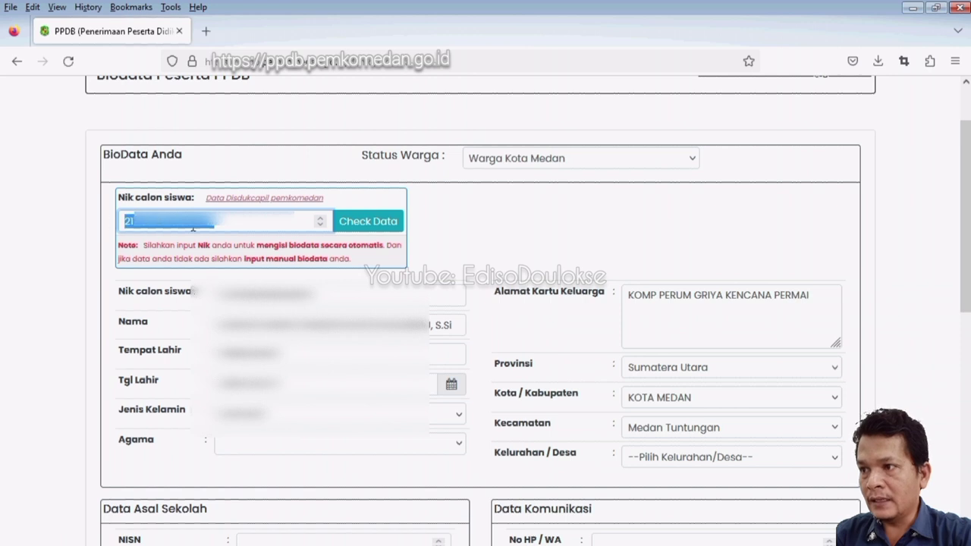
scroll(289, 229, "down", 3)
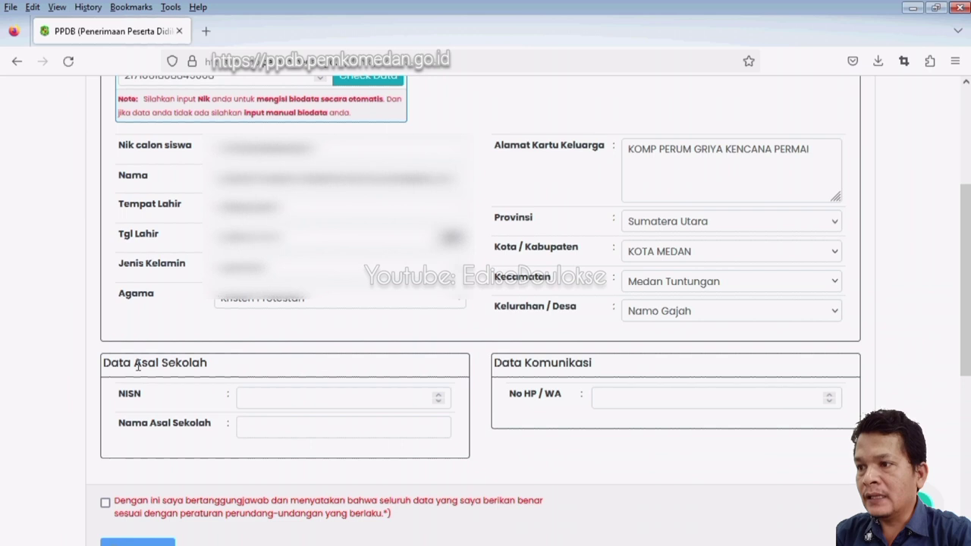
Paste the student's NISN and enter SD 08777333 as Nama Asal Sekolah.
left_click_drag(138, 366, 182, 365)
left_click_drag(146, 395, 114, 402)
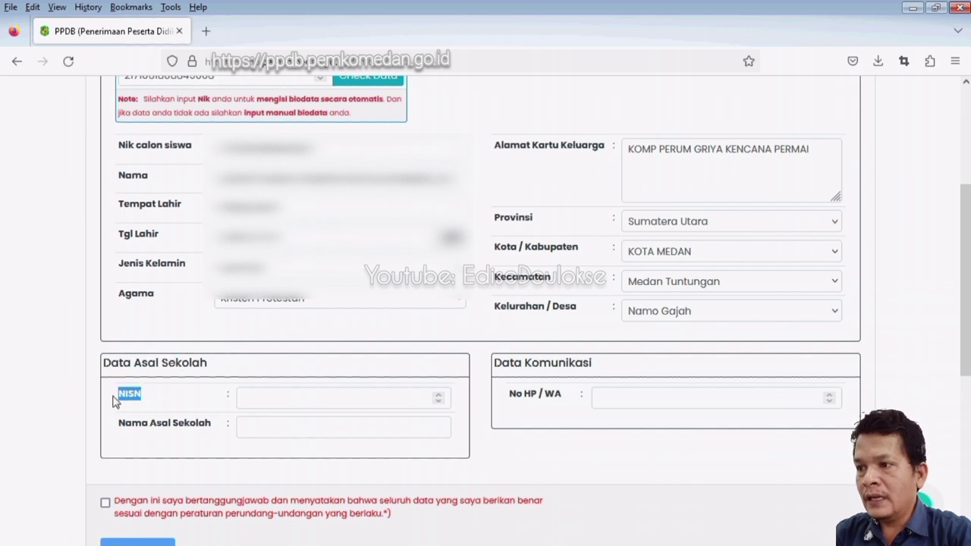
left_click(240, 407)
key("ctrl+v")
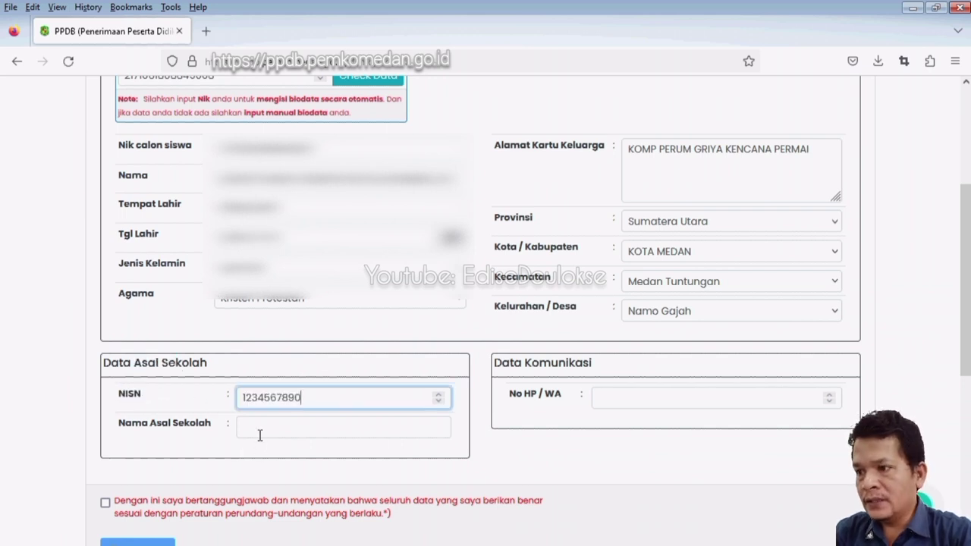
left_click(265, 428)
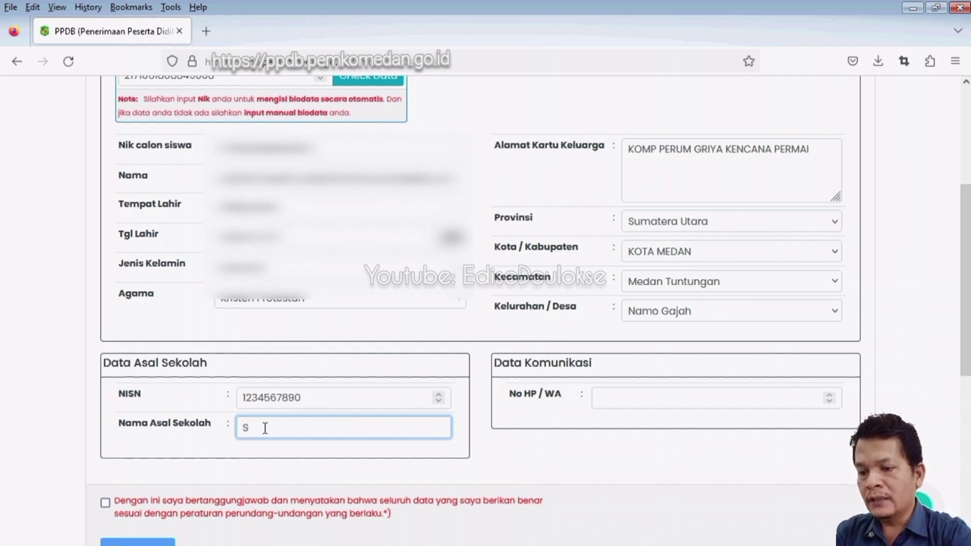
type("SD 08777333")
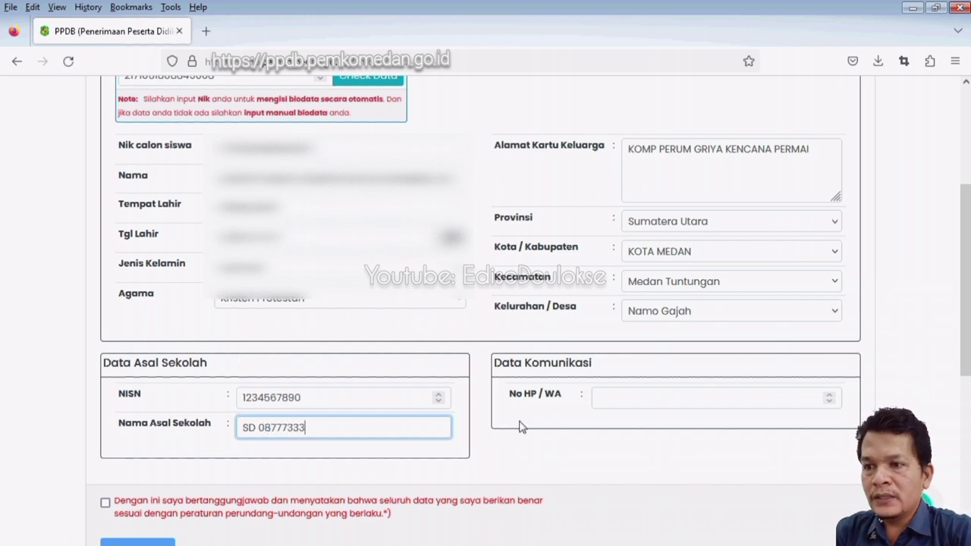
Fill in the applicant's contact number in the No HP / WA field.
left_click(547, 394)
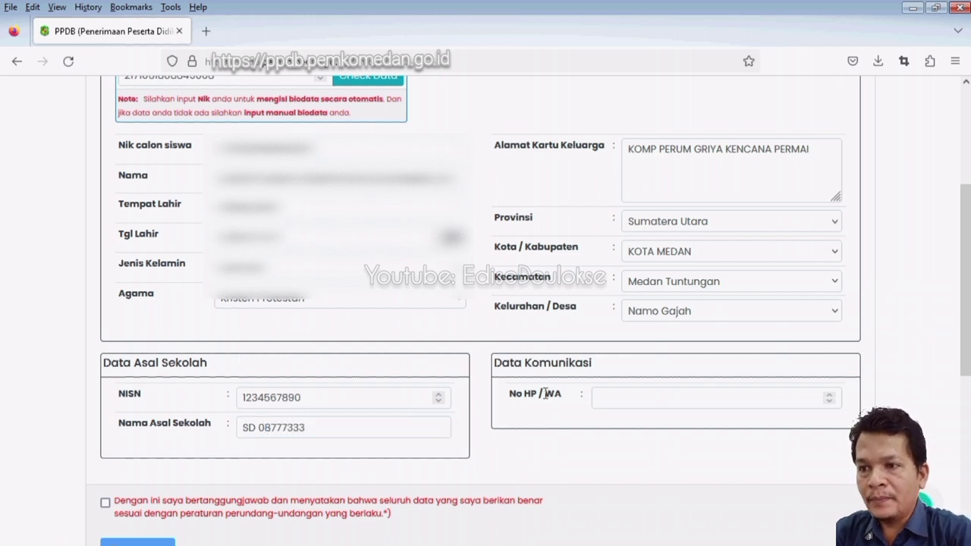
left_click(605, 397)
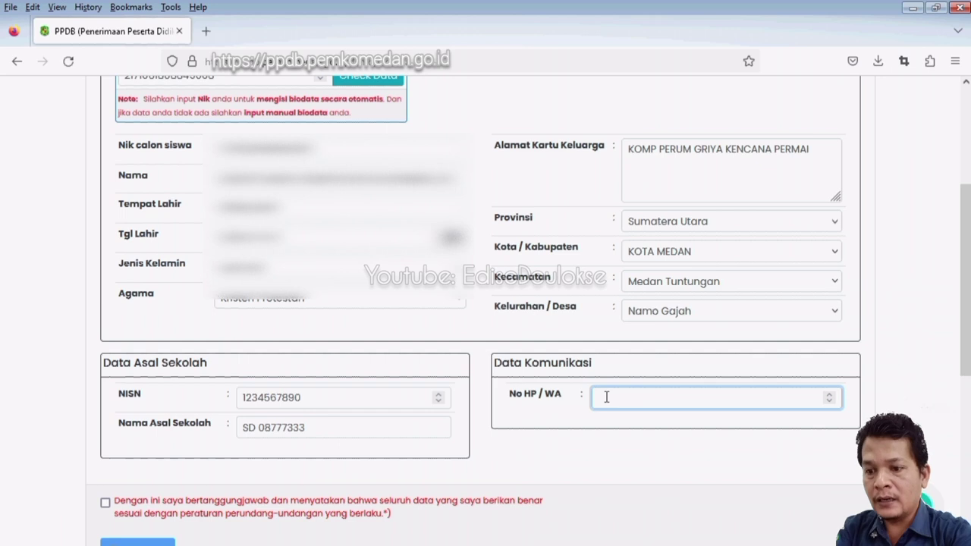
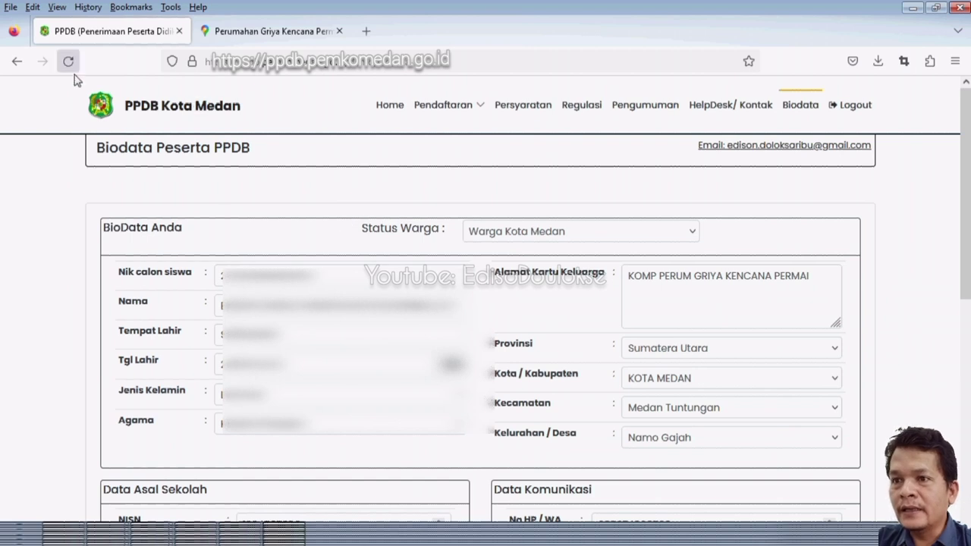
Reload to confirm the entries persist, then tick the data-accuracy declaration checkbox.
left_click(68, 61)
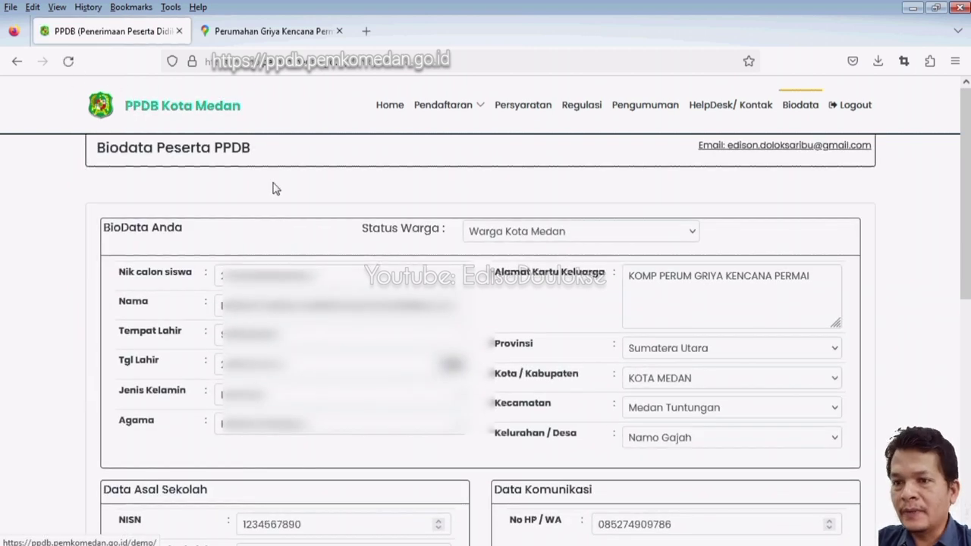
scroll(336, 264, "down", 2)
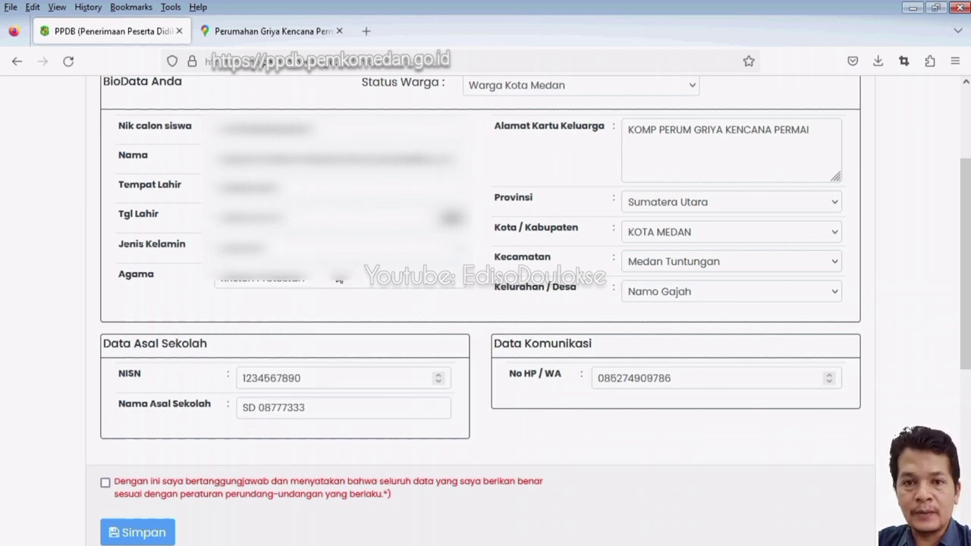
triple_click(534, 373)
scroll(386, 372, "down", 1)
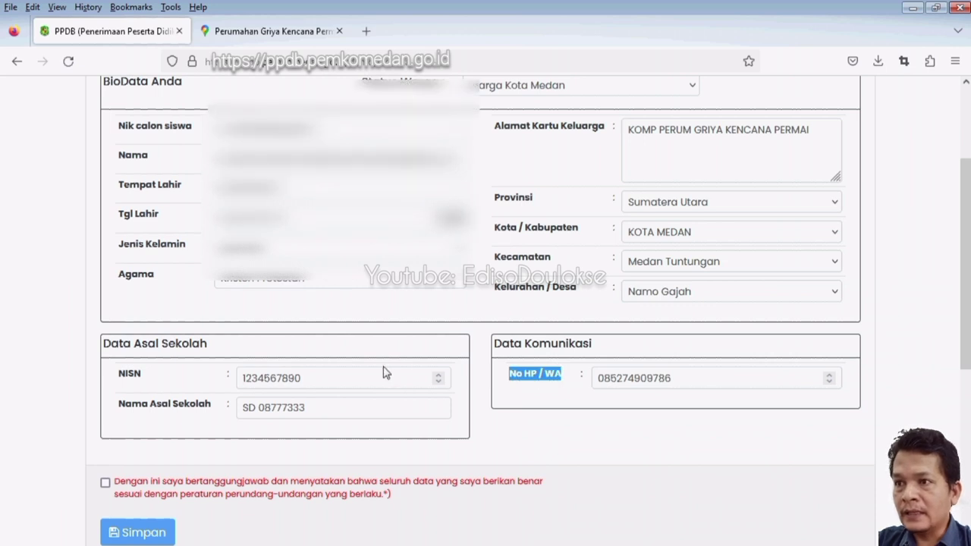
mouse_move(391, 422)
left_mouse_down()
mouse_move(108, 407)
mouse_move(407, 427)
left_mouse_up()
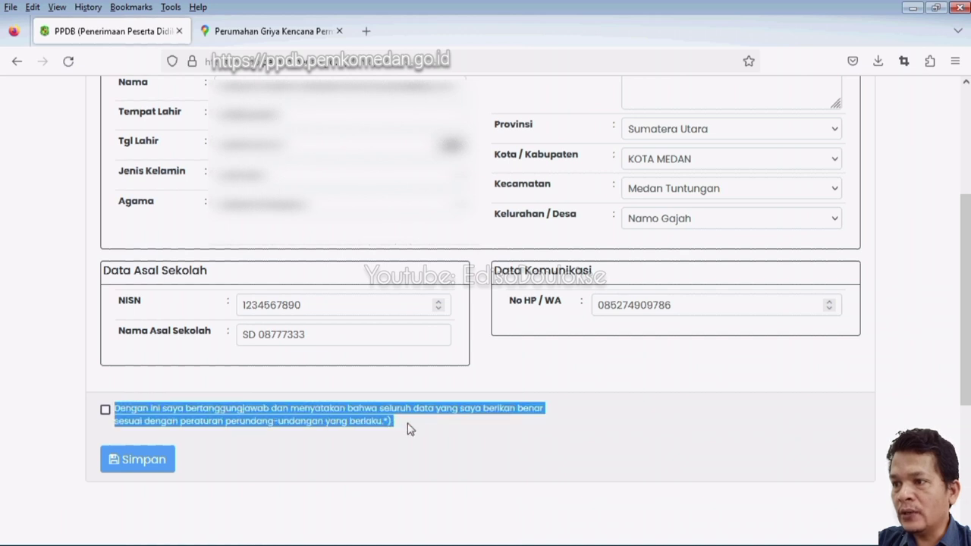
left_click(106, 409)
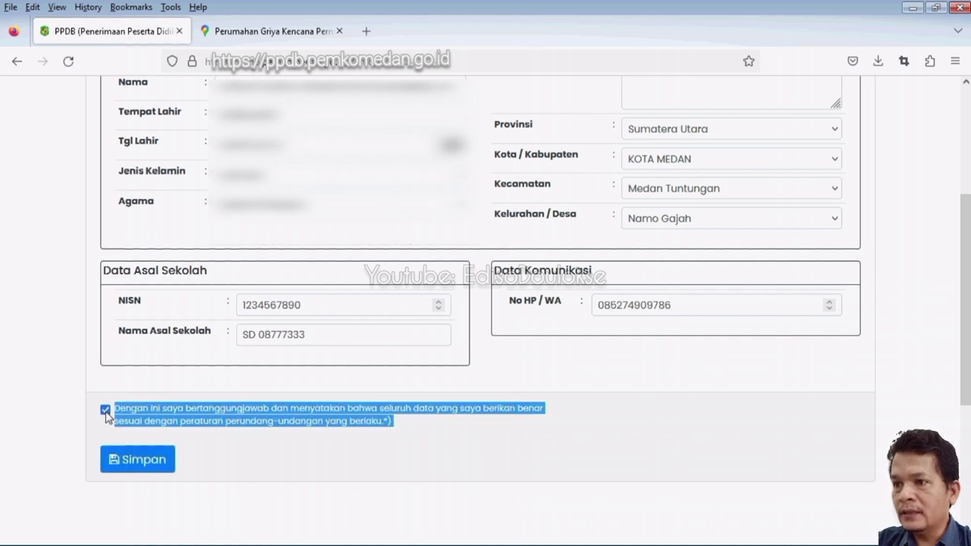
Save the biodata with Simpan and confirm via 'Iya, Simpan'.
left_click(138, 460)
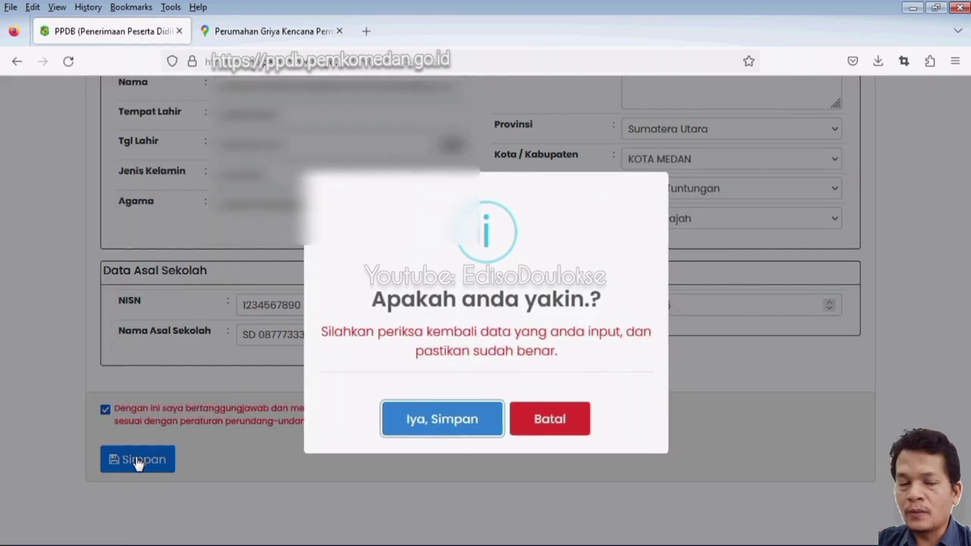
left_click_drag(375, 303, 603, 305)
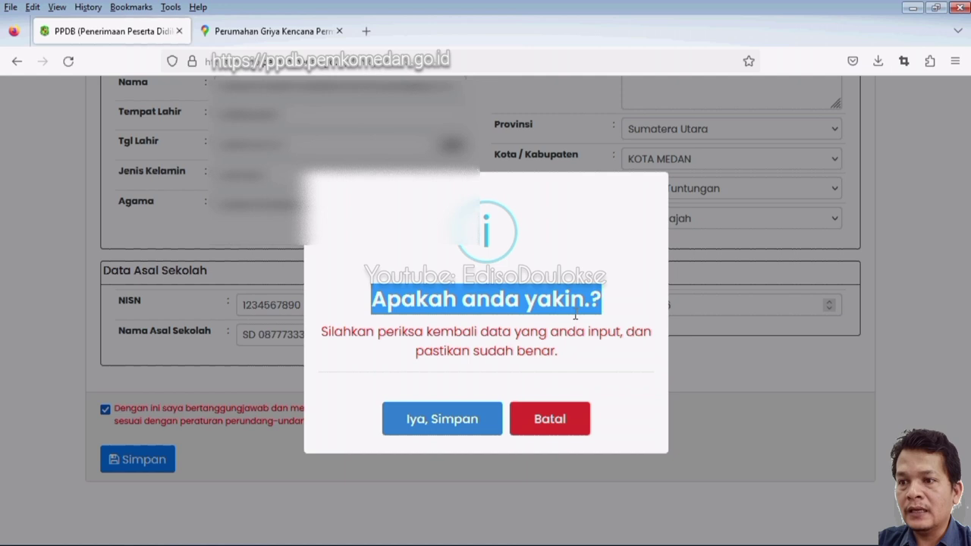
left_click(445, 419)
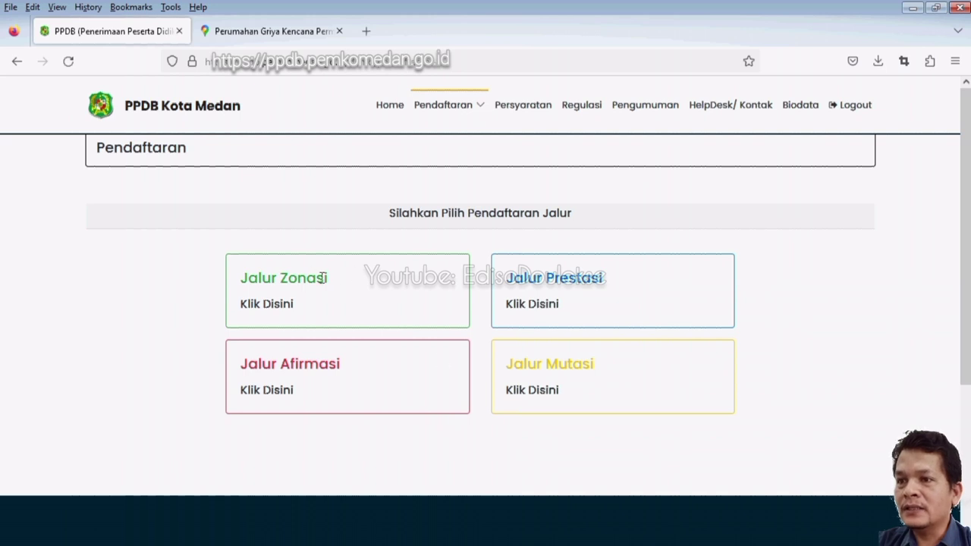
left_click(274, 313)
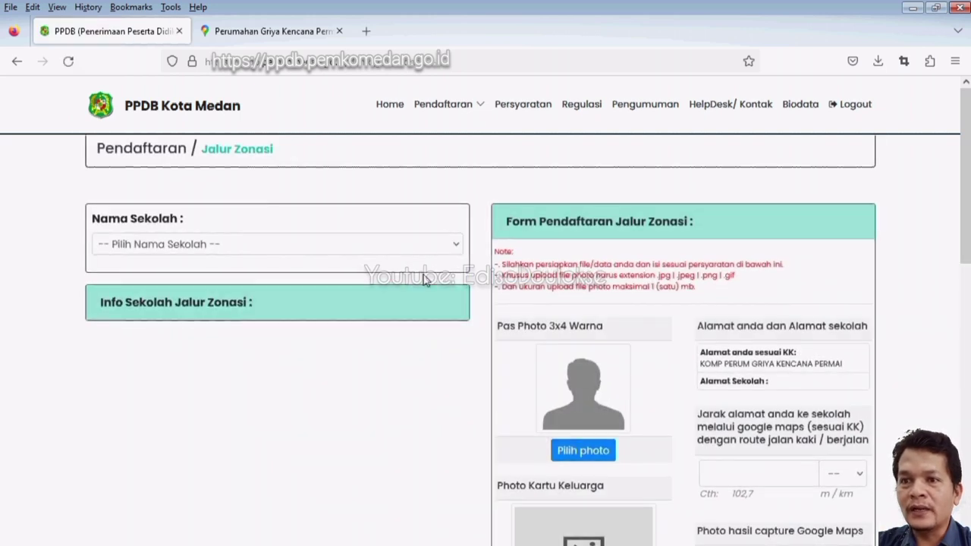
scroll(743, 307, "down", 2)
scroll(743, 307, "down", 6)
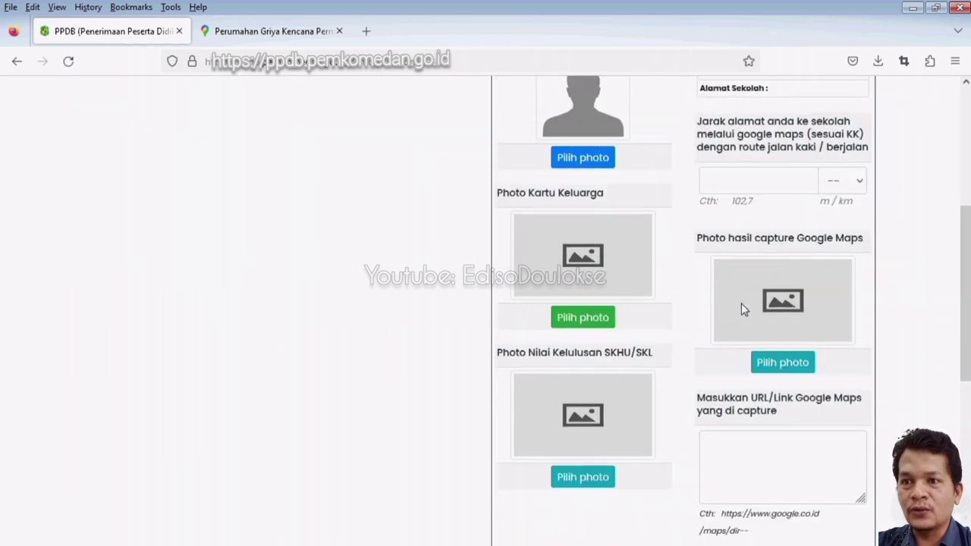
scroll(743, 309, "up", 7)
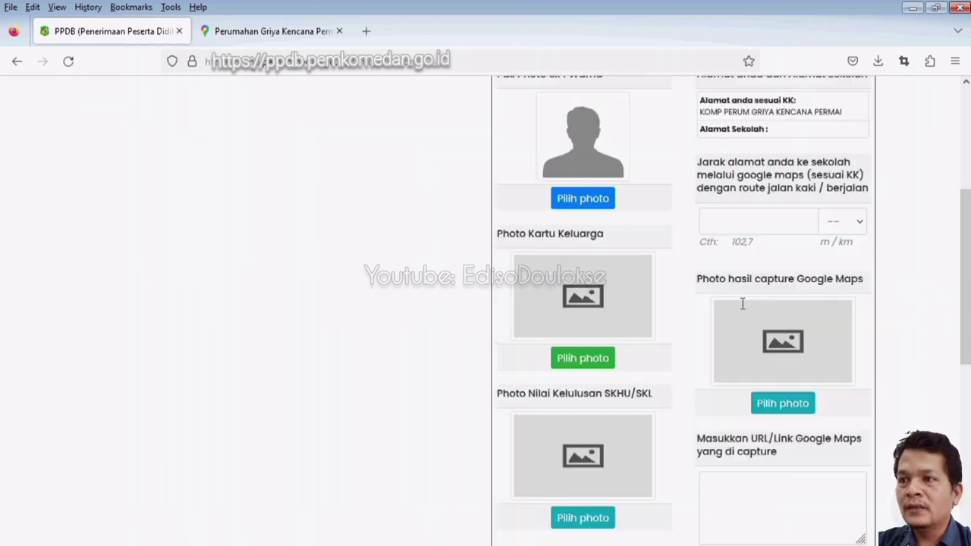
scroll(743, 309, "up", 1)
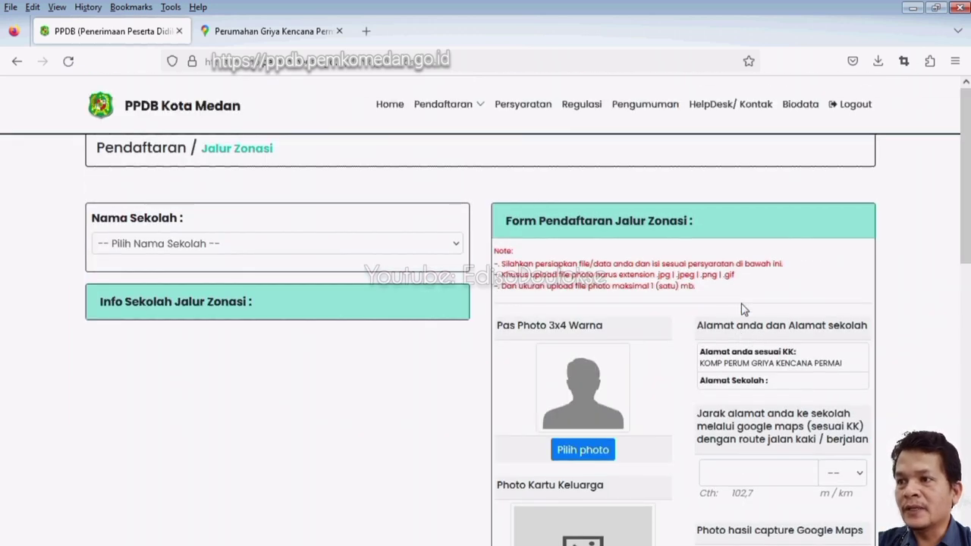
left_click(424, 246)
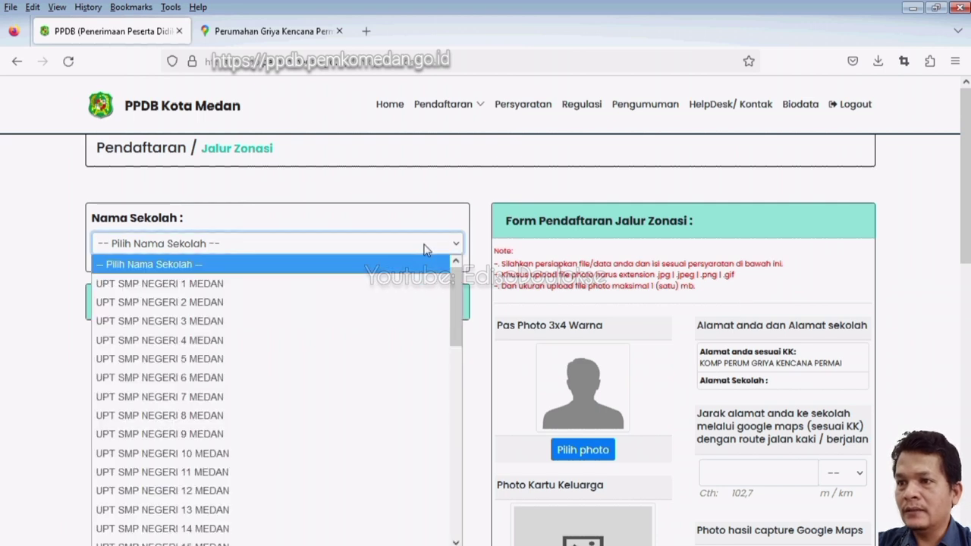
left_click_drag(451, 284, 459, 488)
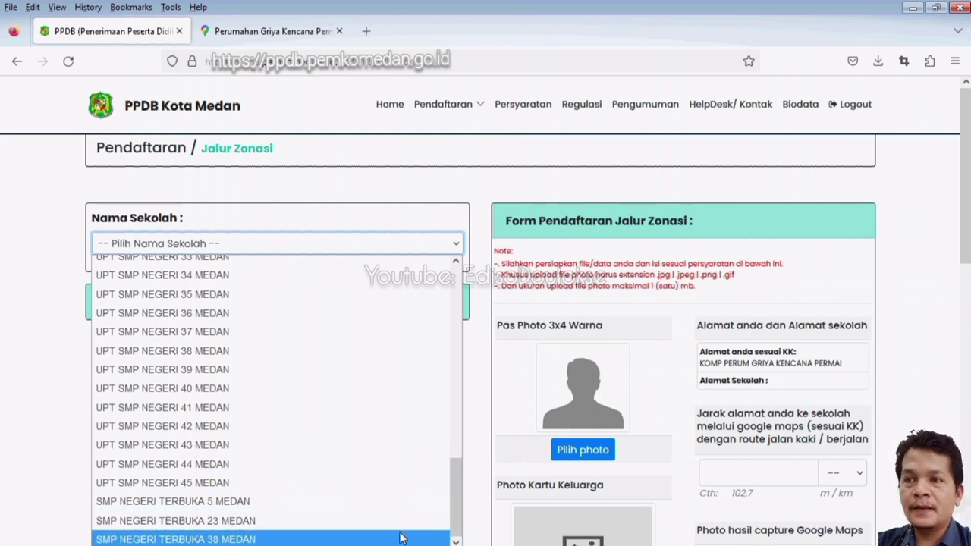
scroll(424, 264, "up", 1)
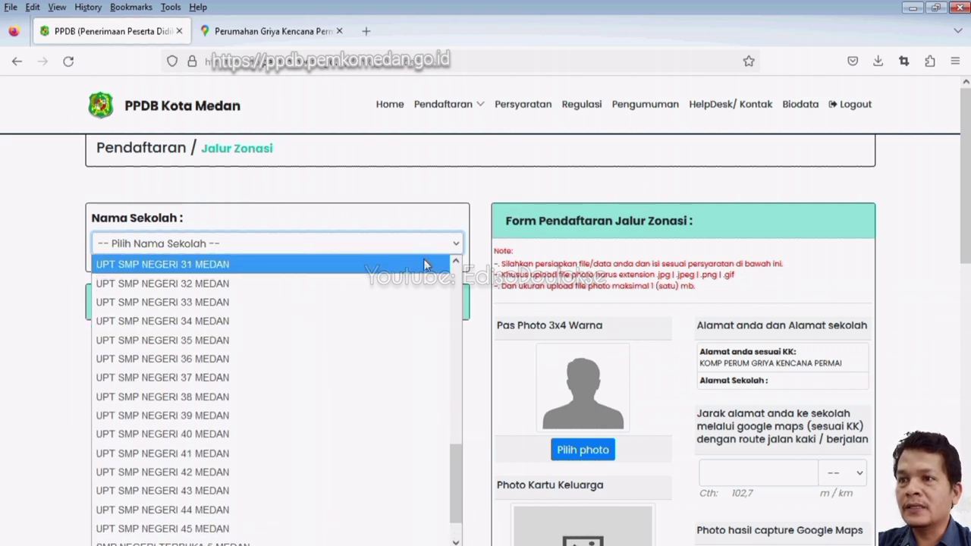
left_click(425, 264)
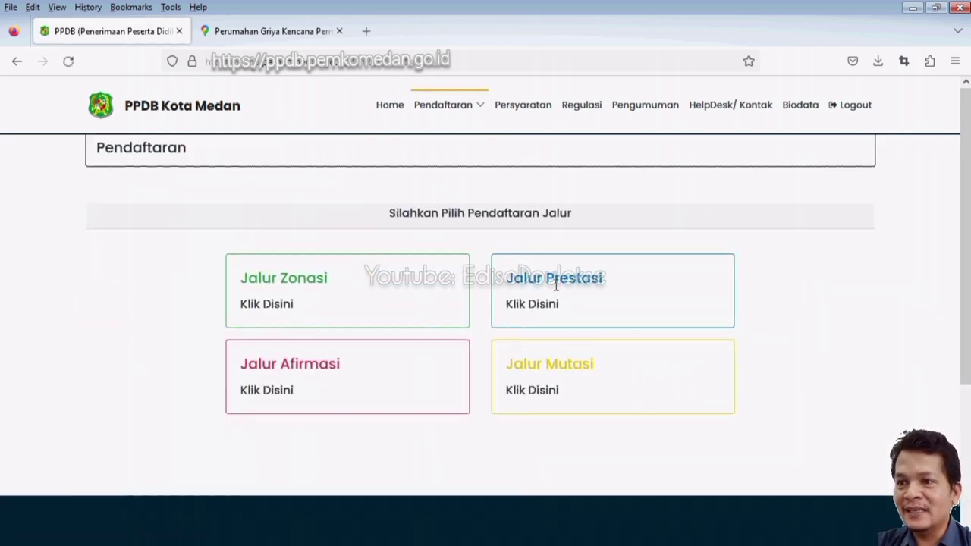
Open the Jalur Prestasi form and review its Jarak Alamat Anda Ke Sekolah section.
left_click(533, 309)
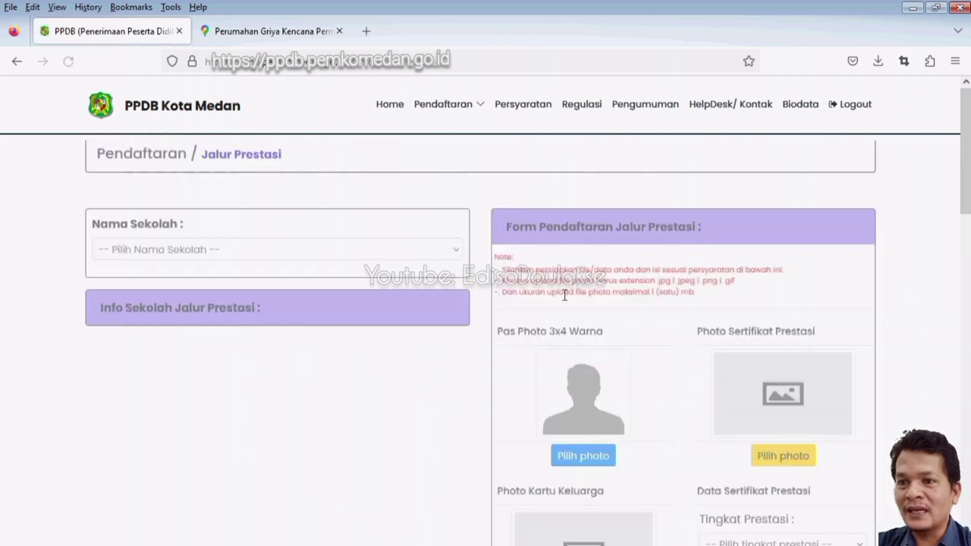
scroll(758, 341, "down", 4)
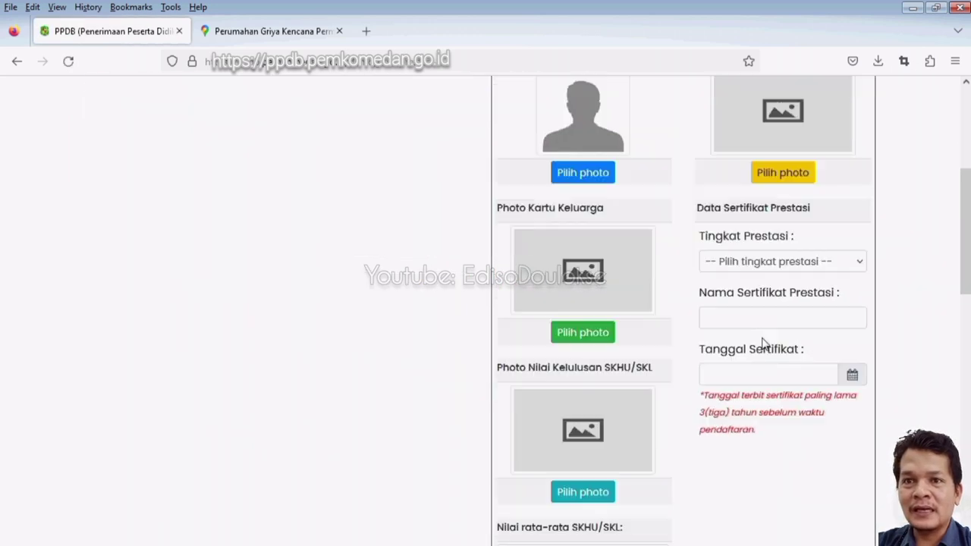
scroll(762, 343, "down", 5)
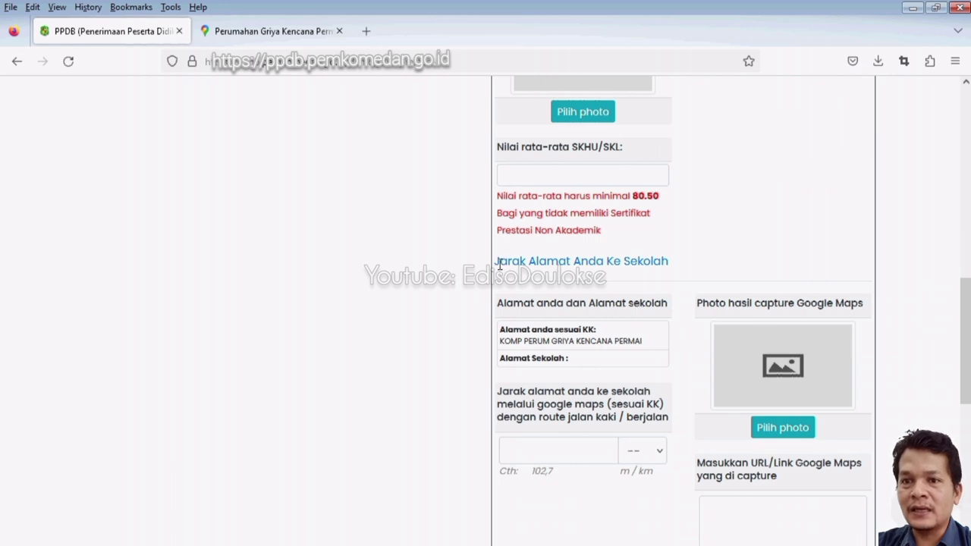
left_click_drag(498, 264, 670, 277)
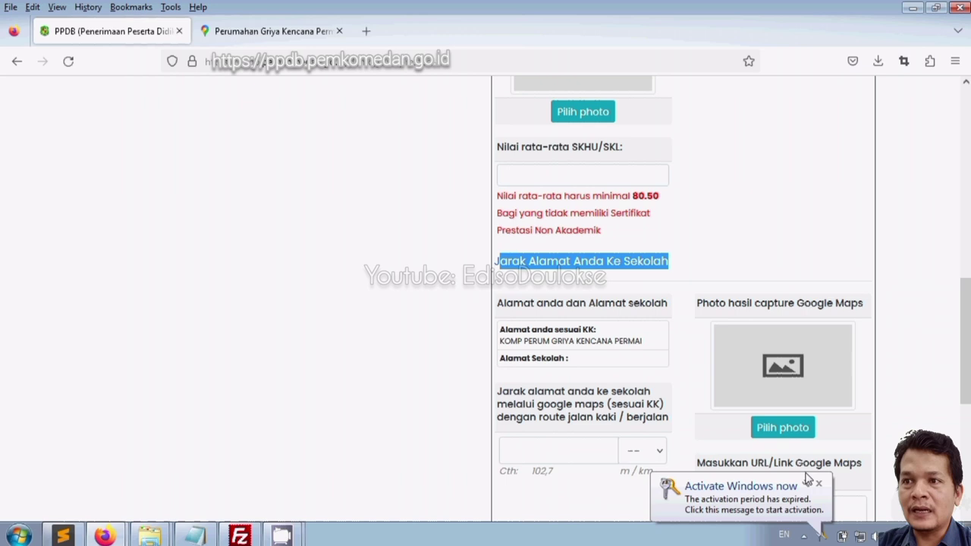
left_click(819, 486)
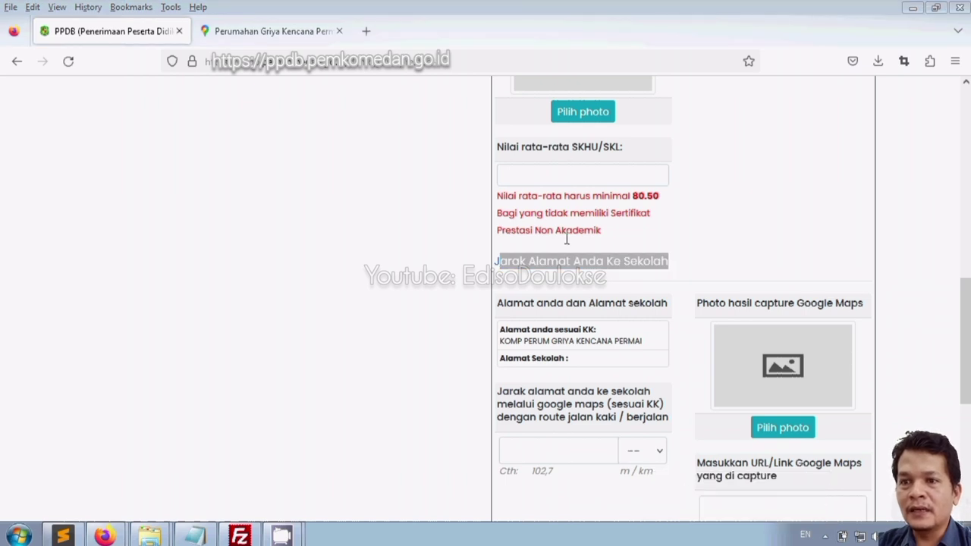
left_click(497, 261)
left_click_drag(494, 261, 710, 271)
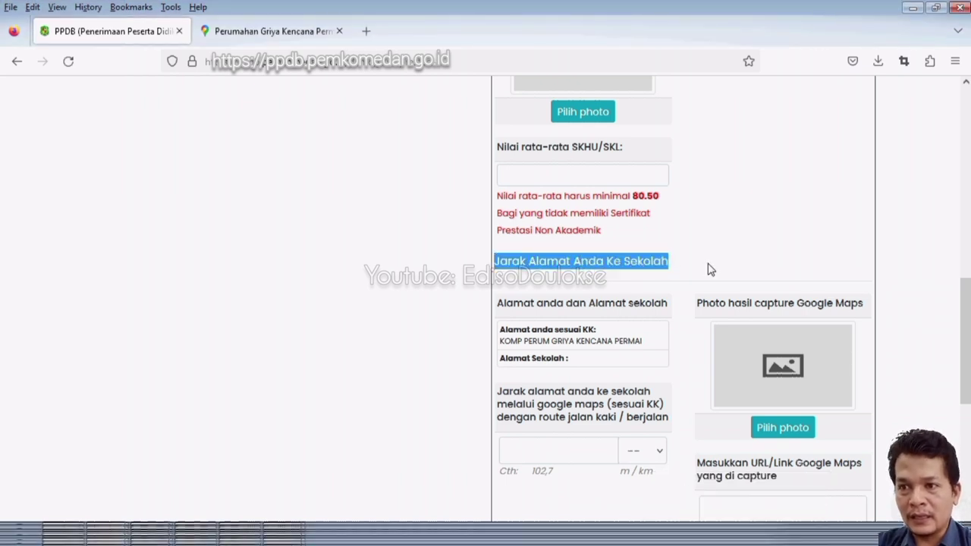
scroll(424, 312, "up", 10)
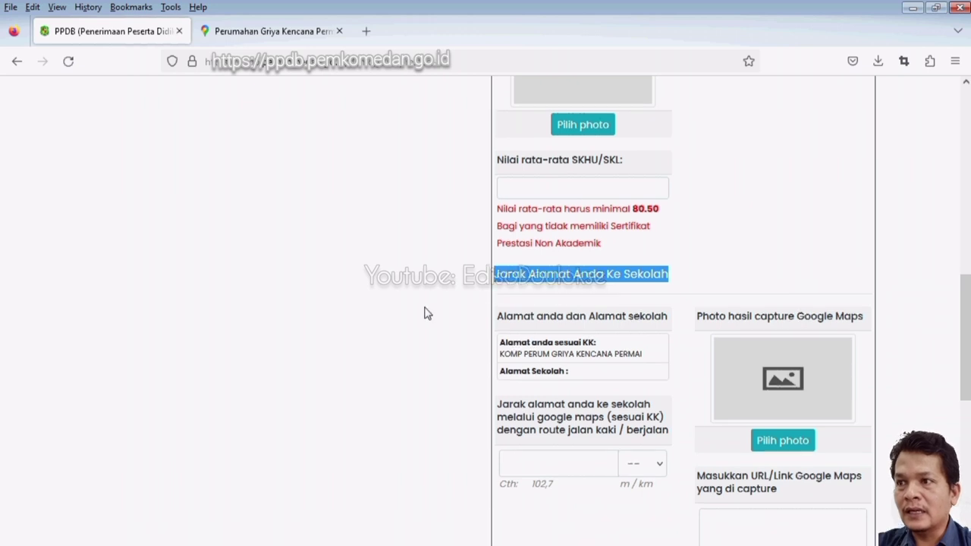
Select UPT SMP NEGERI 43 MEDAN in the Nama Sekolah dropdown.
left_click(301, 248)
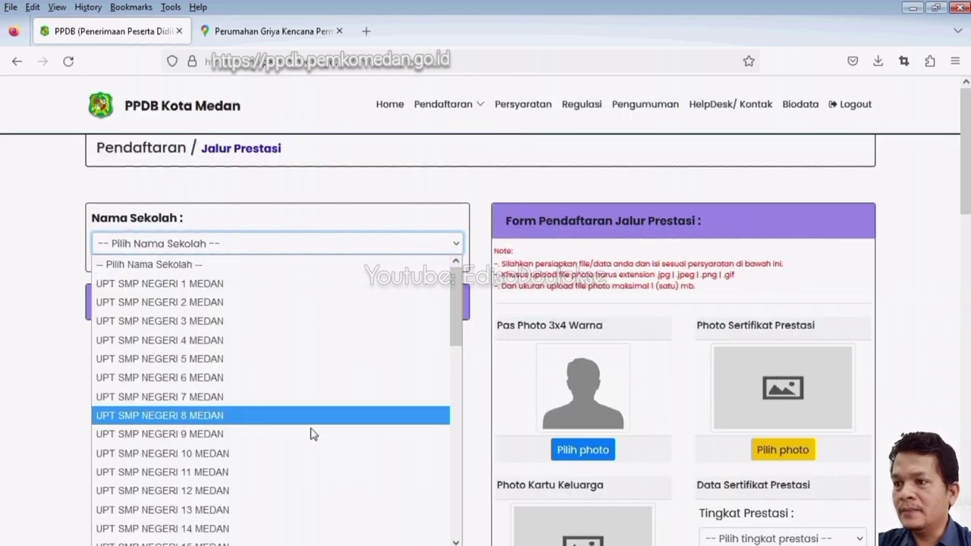
scroll(264, 449, "down", 8)
scroll(250, 470, "down", 2)
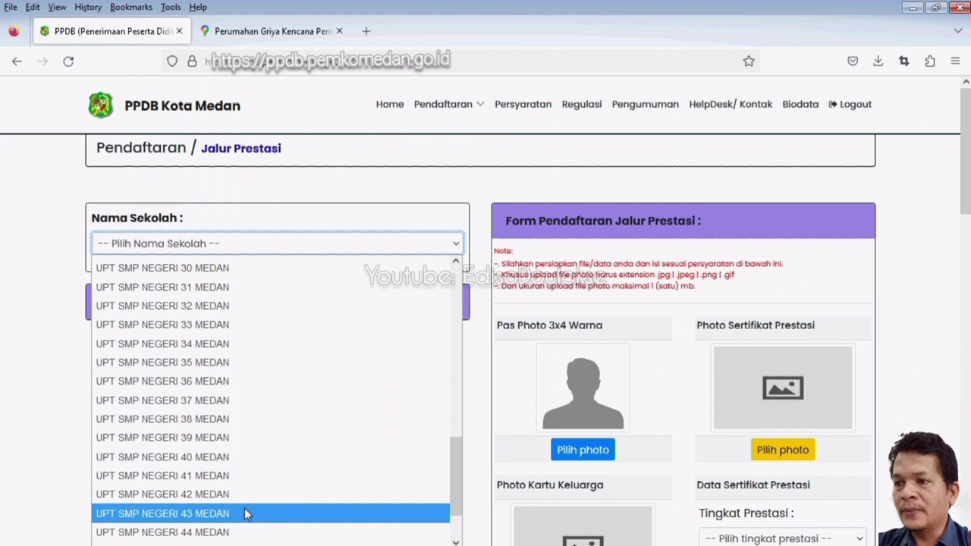
left_click(245, 511)
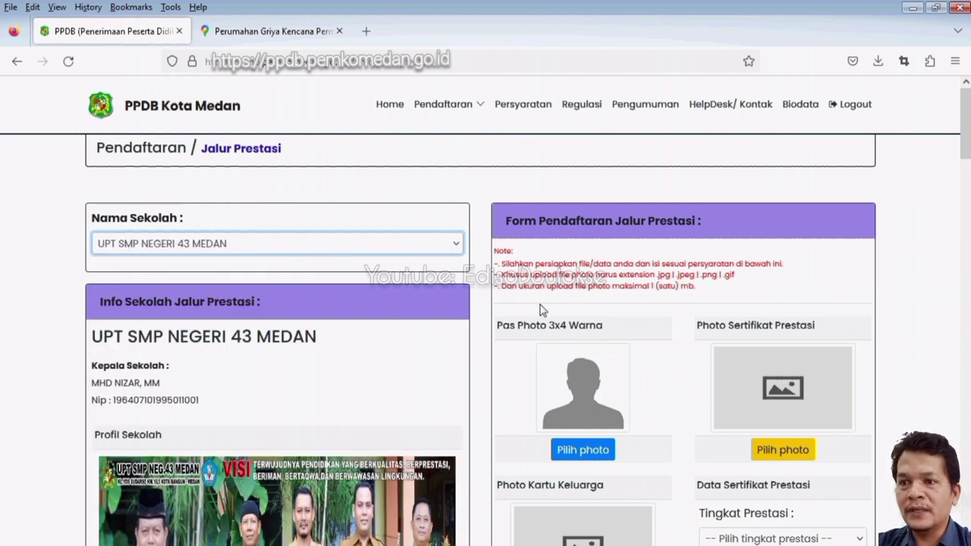
scroll(615, 301, "down", 8)
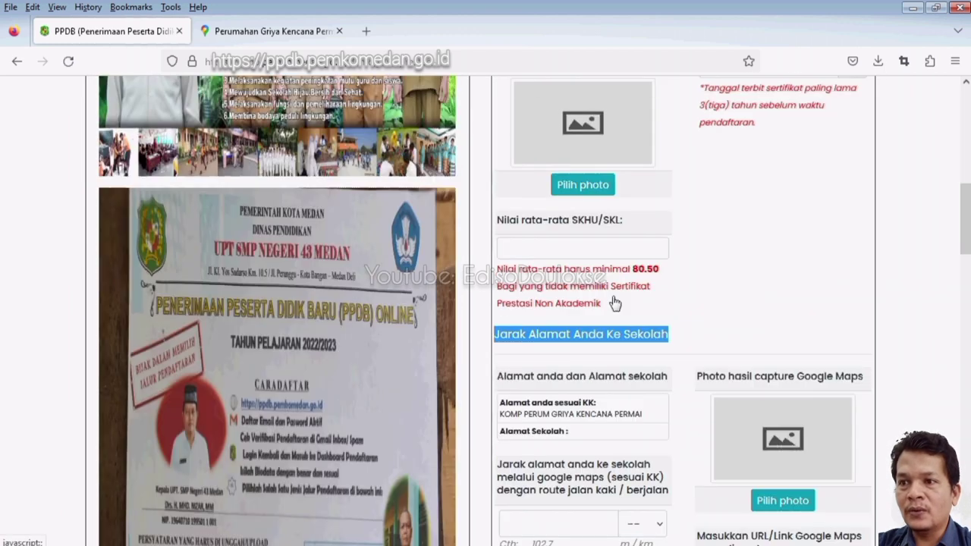